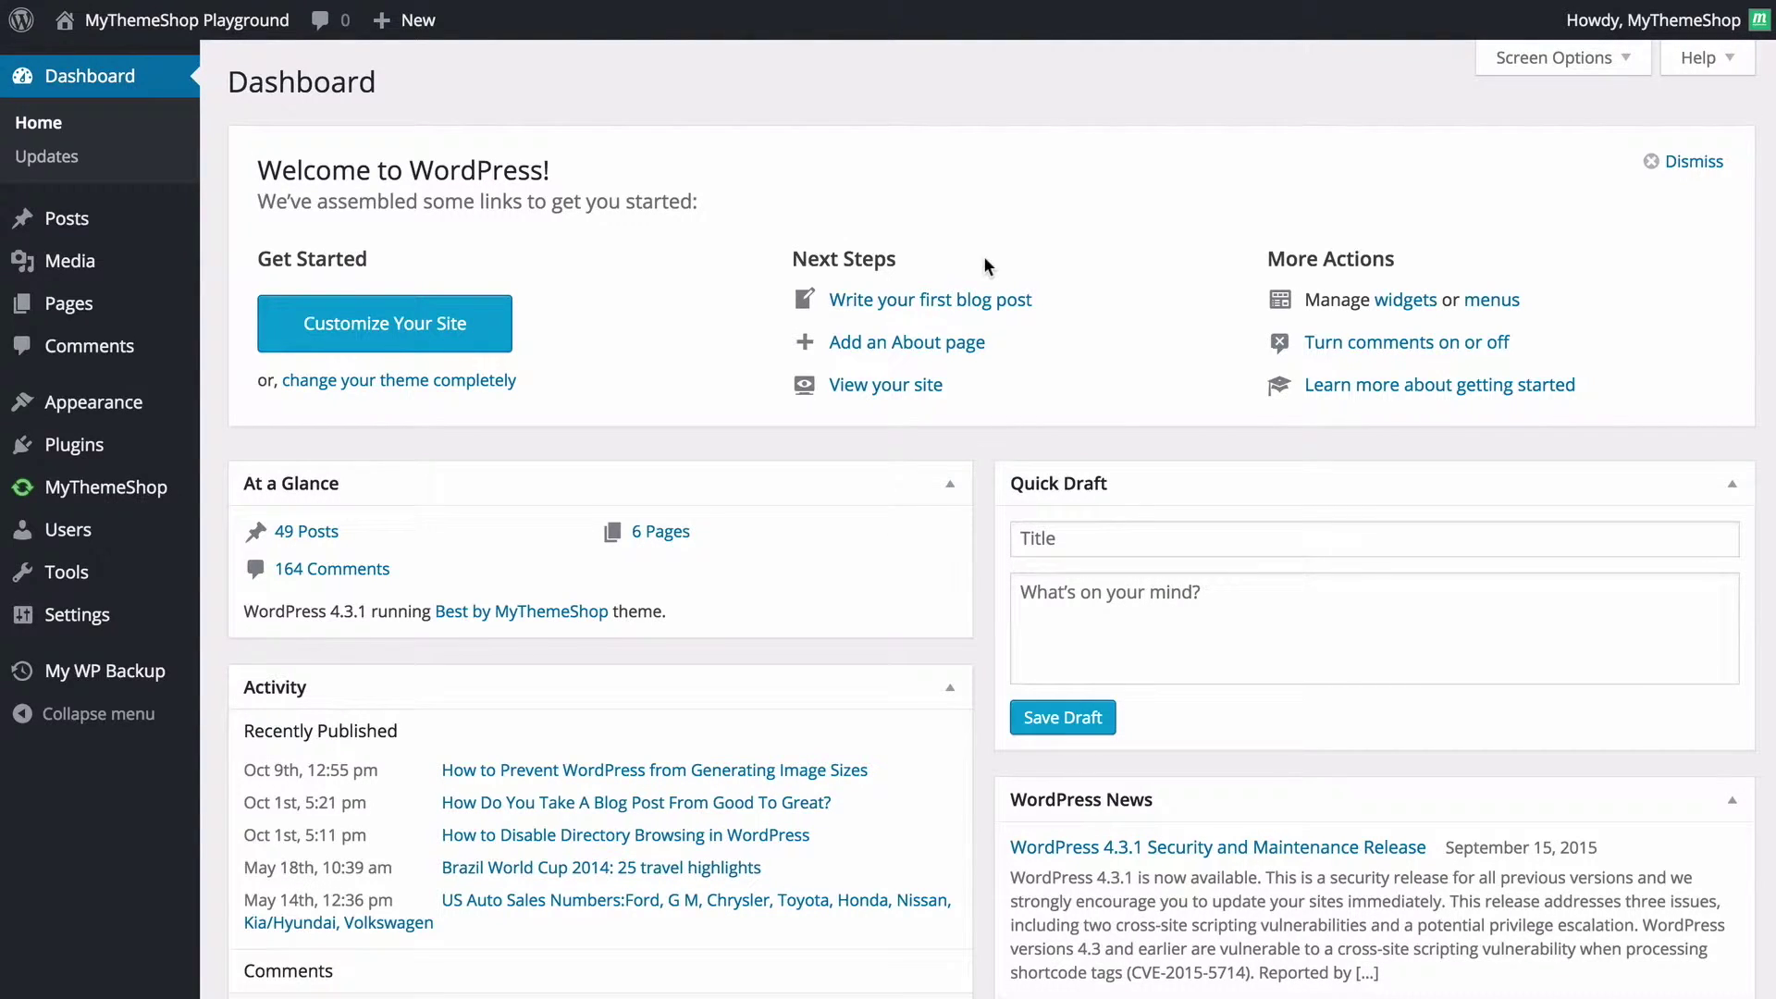
Open the BJP, NDA coalition leader post from the Posts list and scroll to its four saved revisions
mouse_move(113, 239)
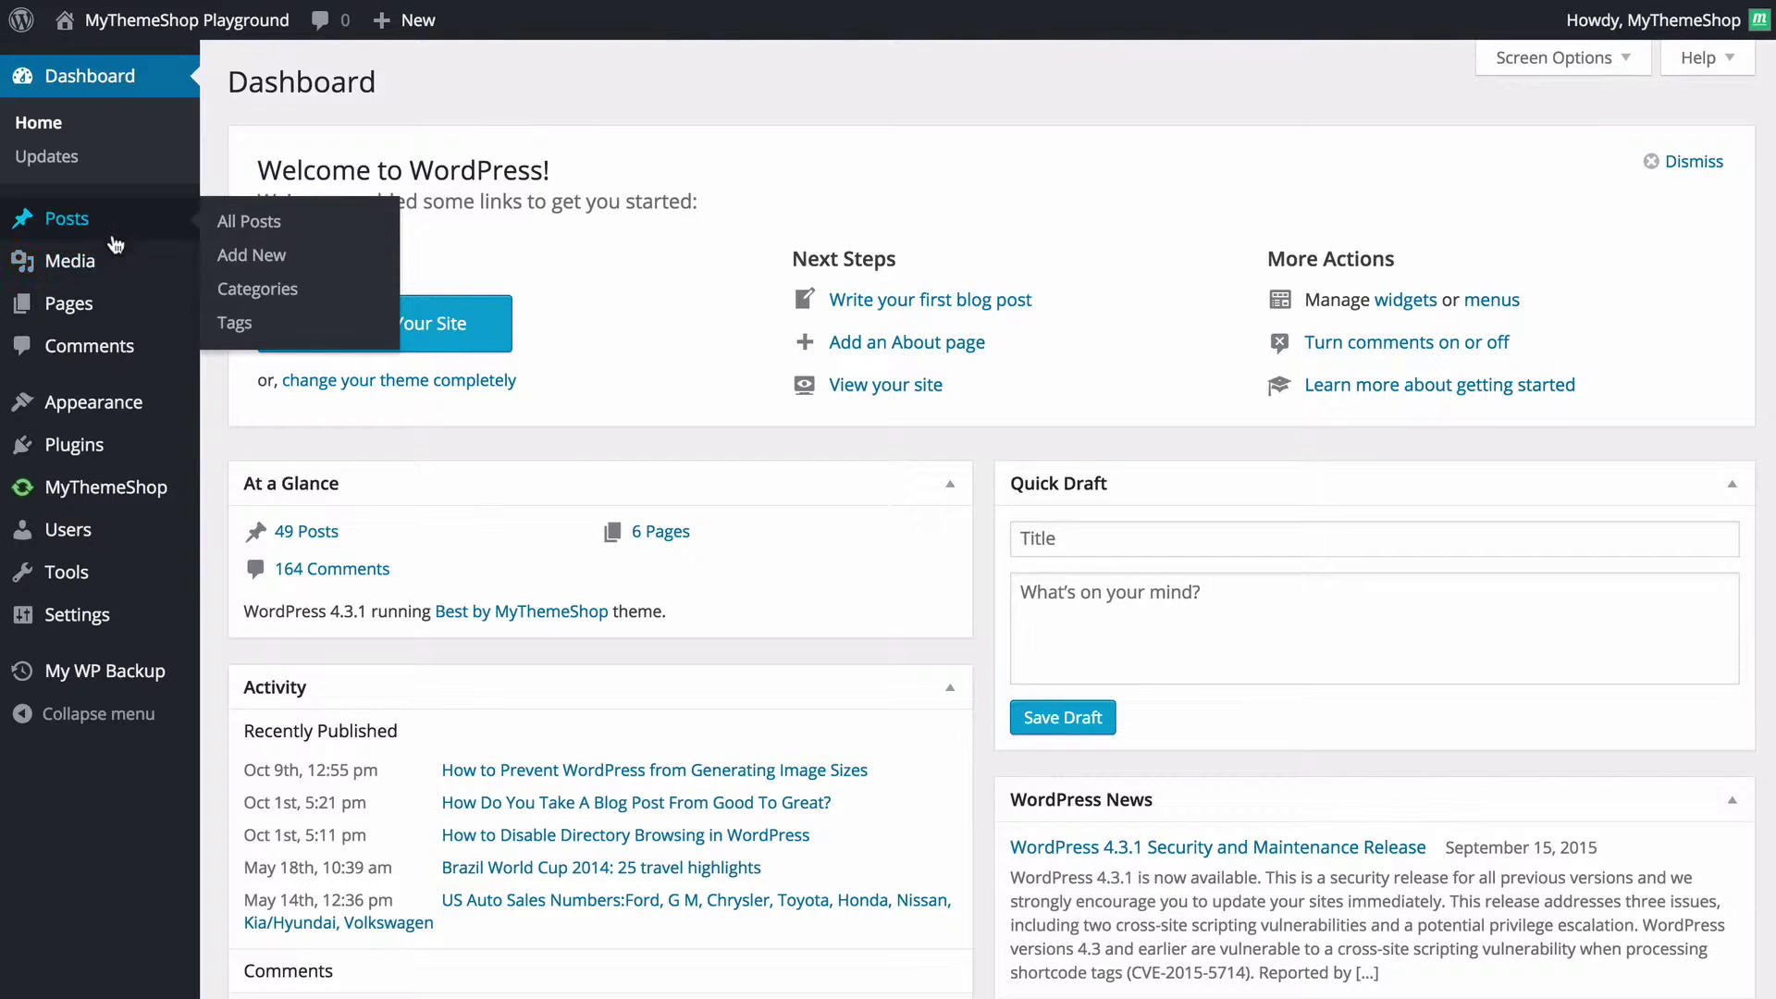
click(68, 227)
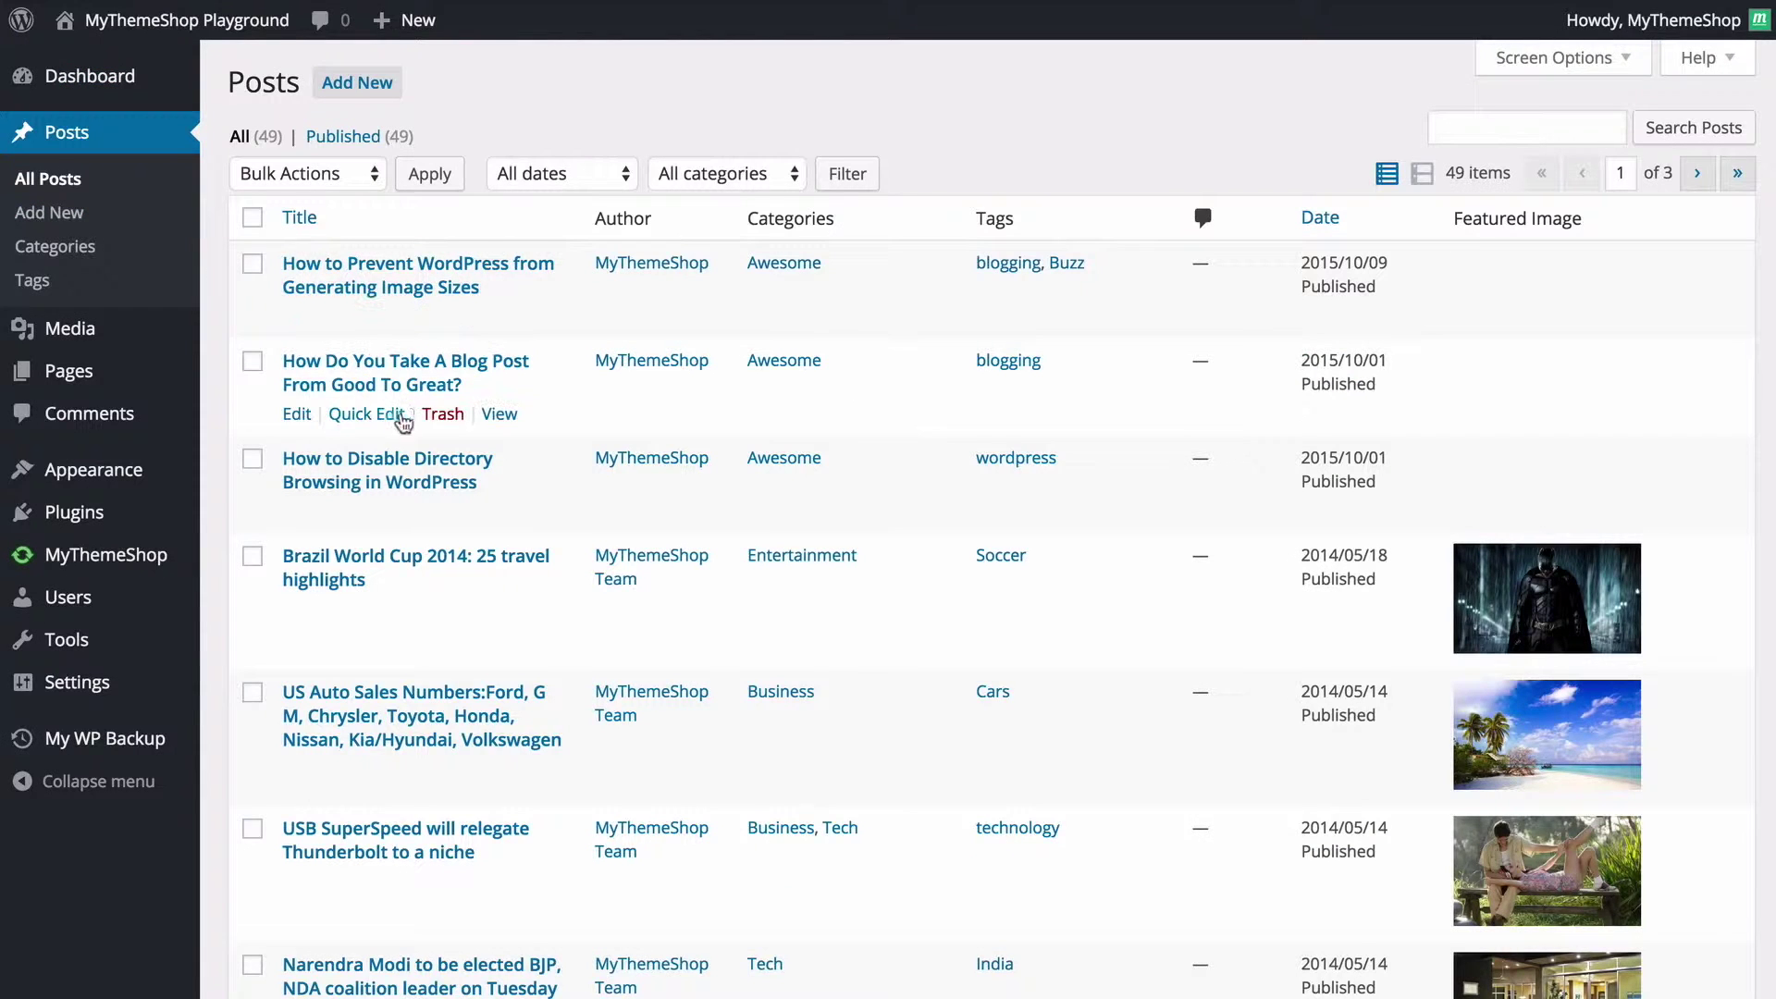
scroll(393, 421, down, 2)
click(391, 803)
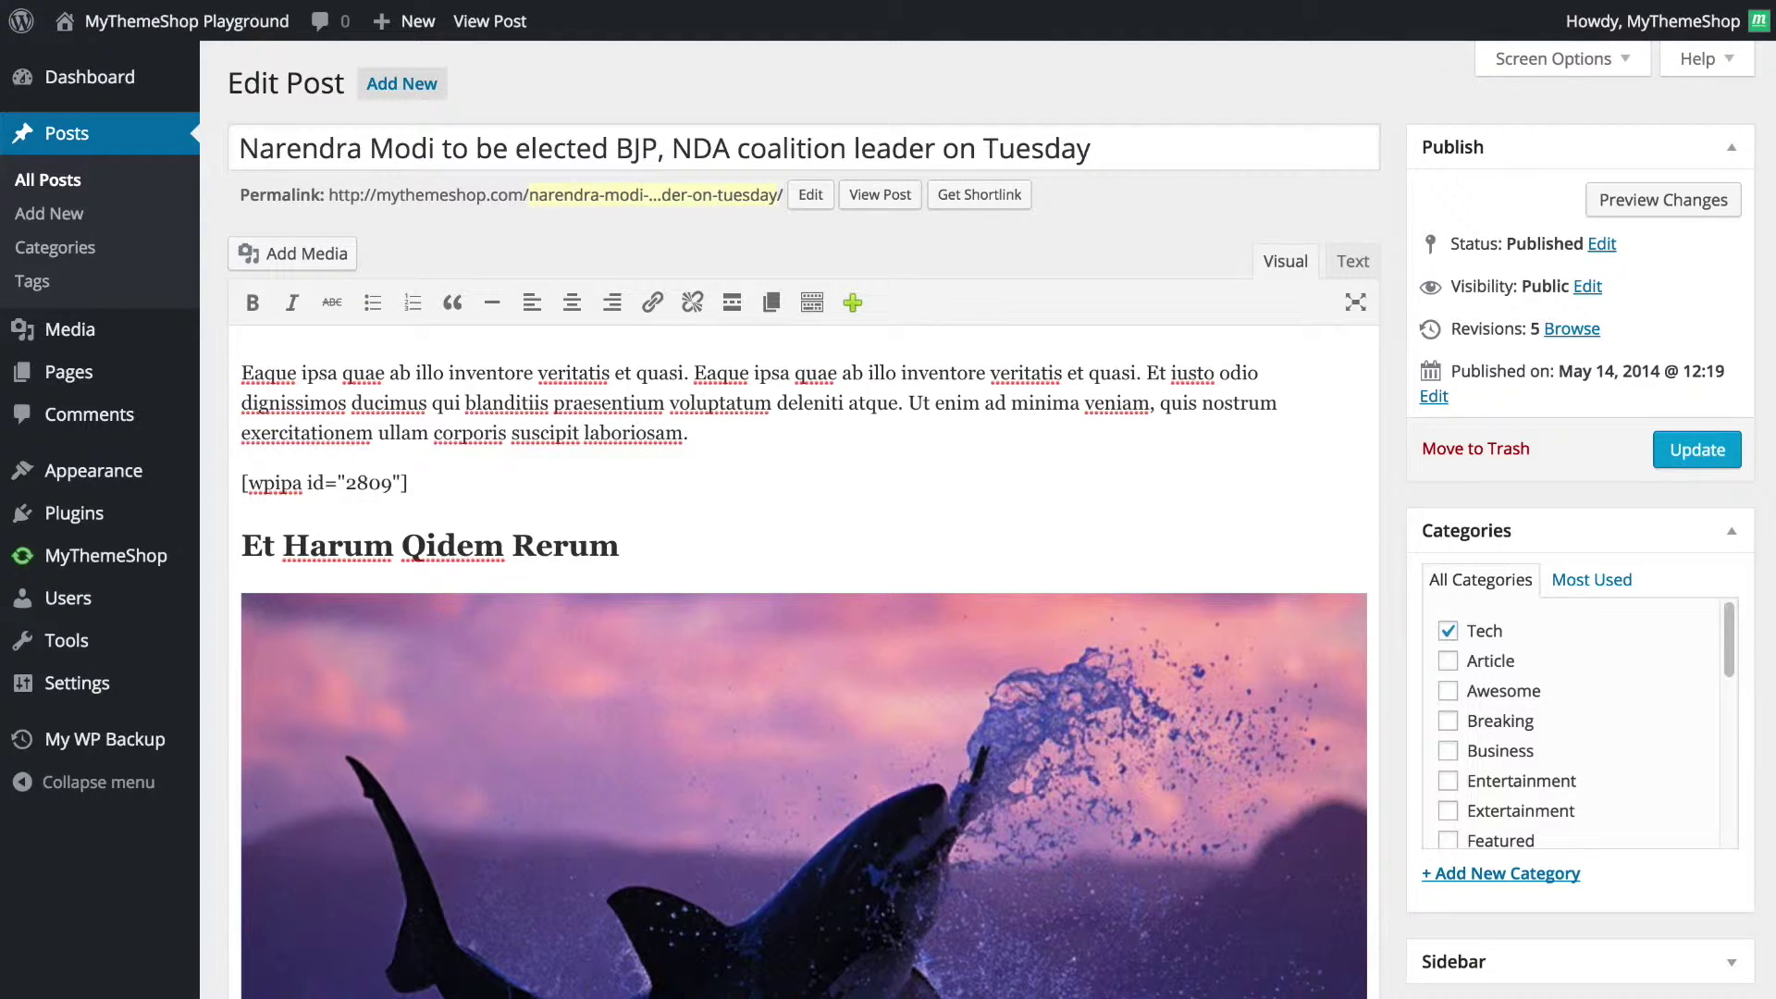
scroll(515, 385, down, 20)
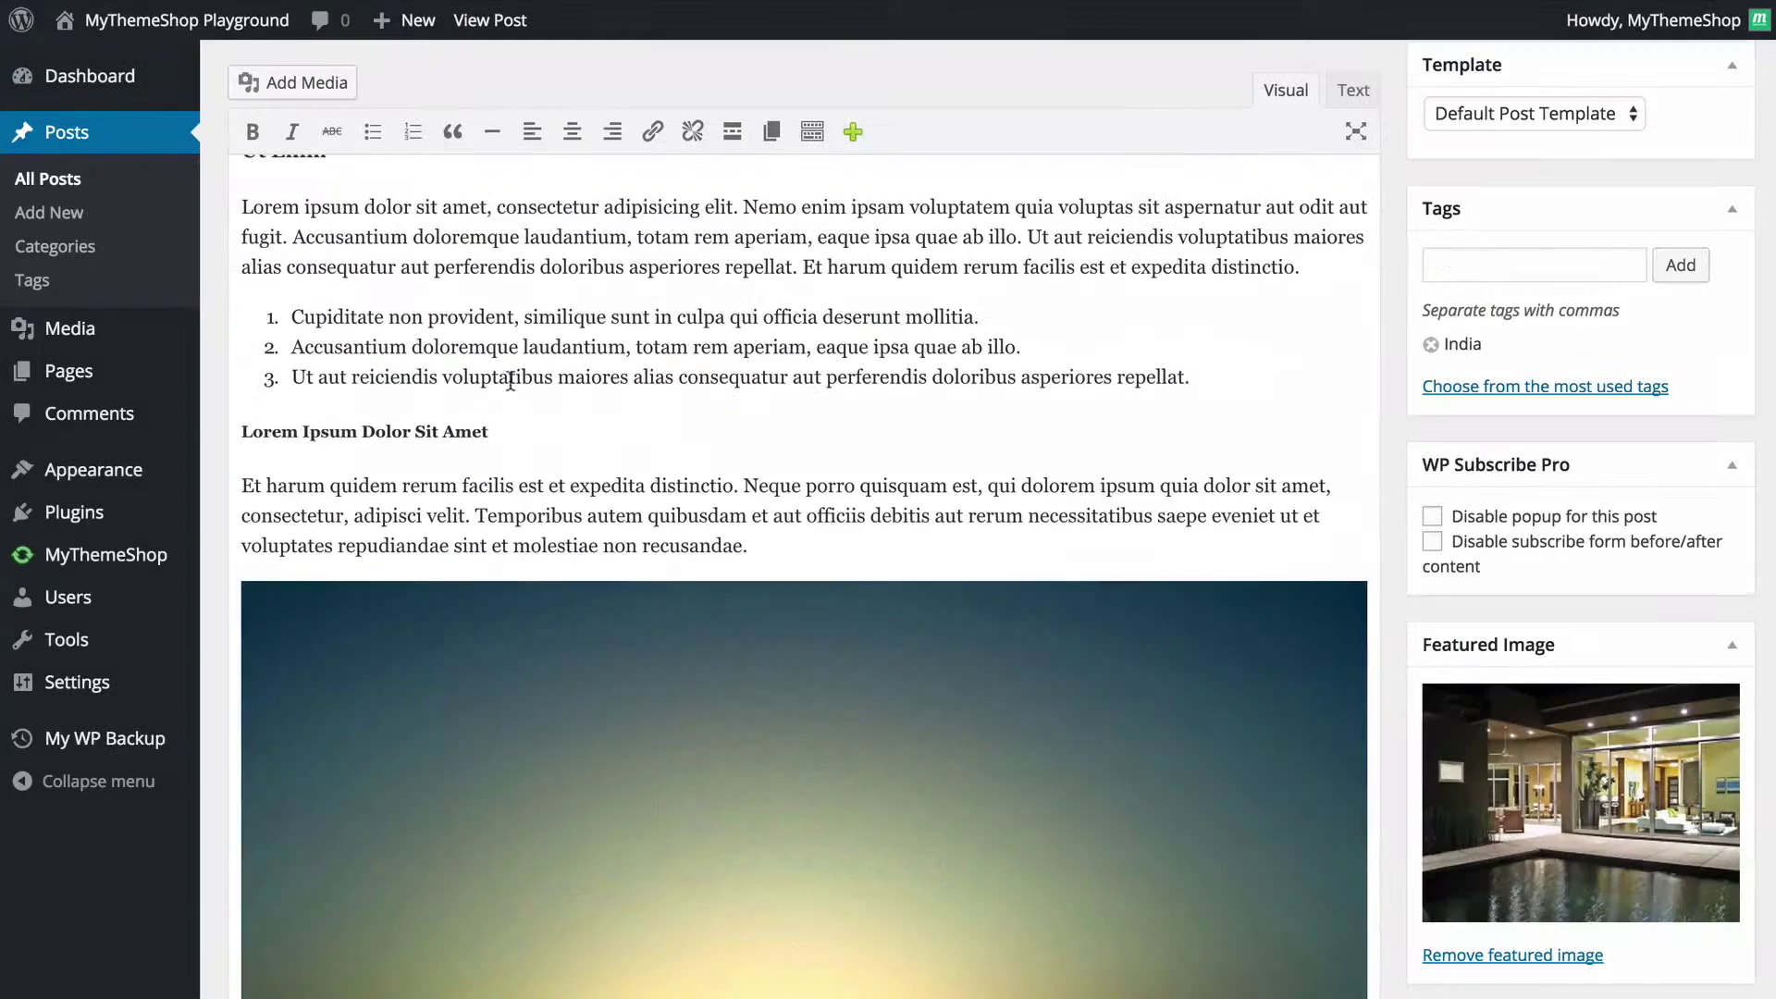
scroll(541, 517, down, 2)
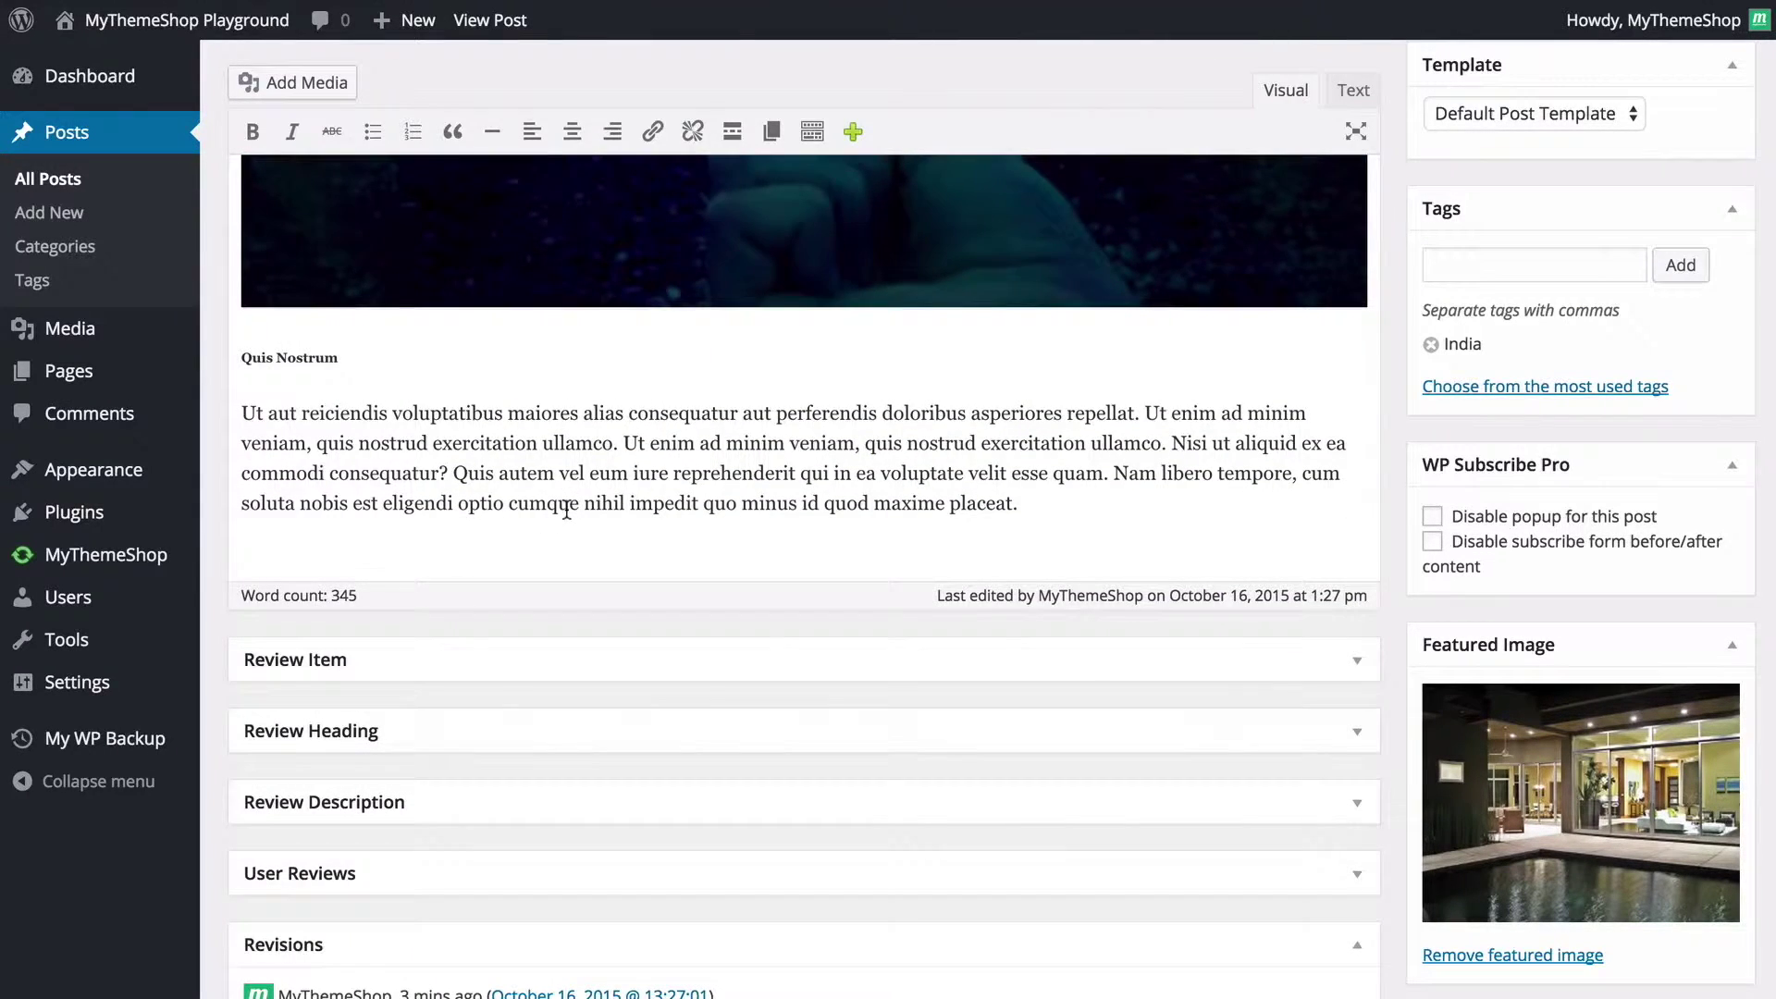
scroll(567, 510, down, 2)
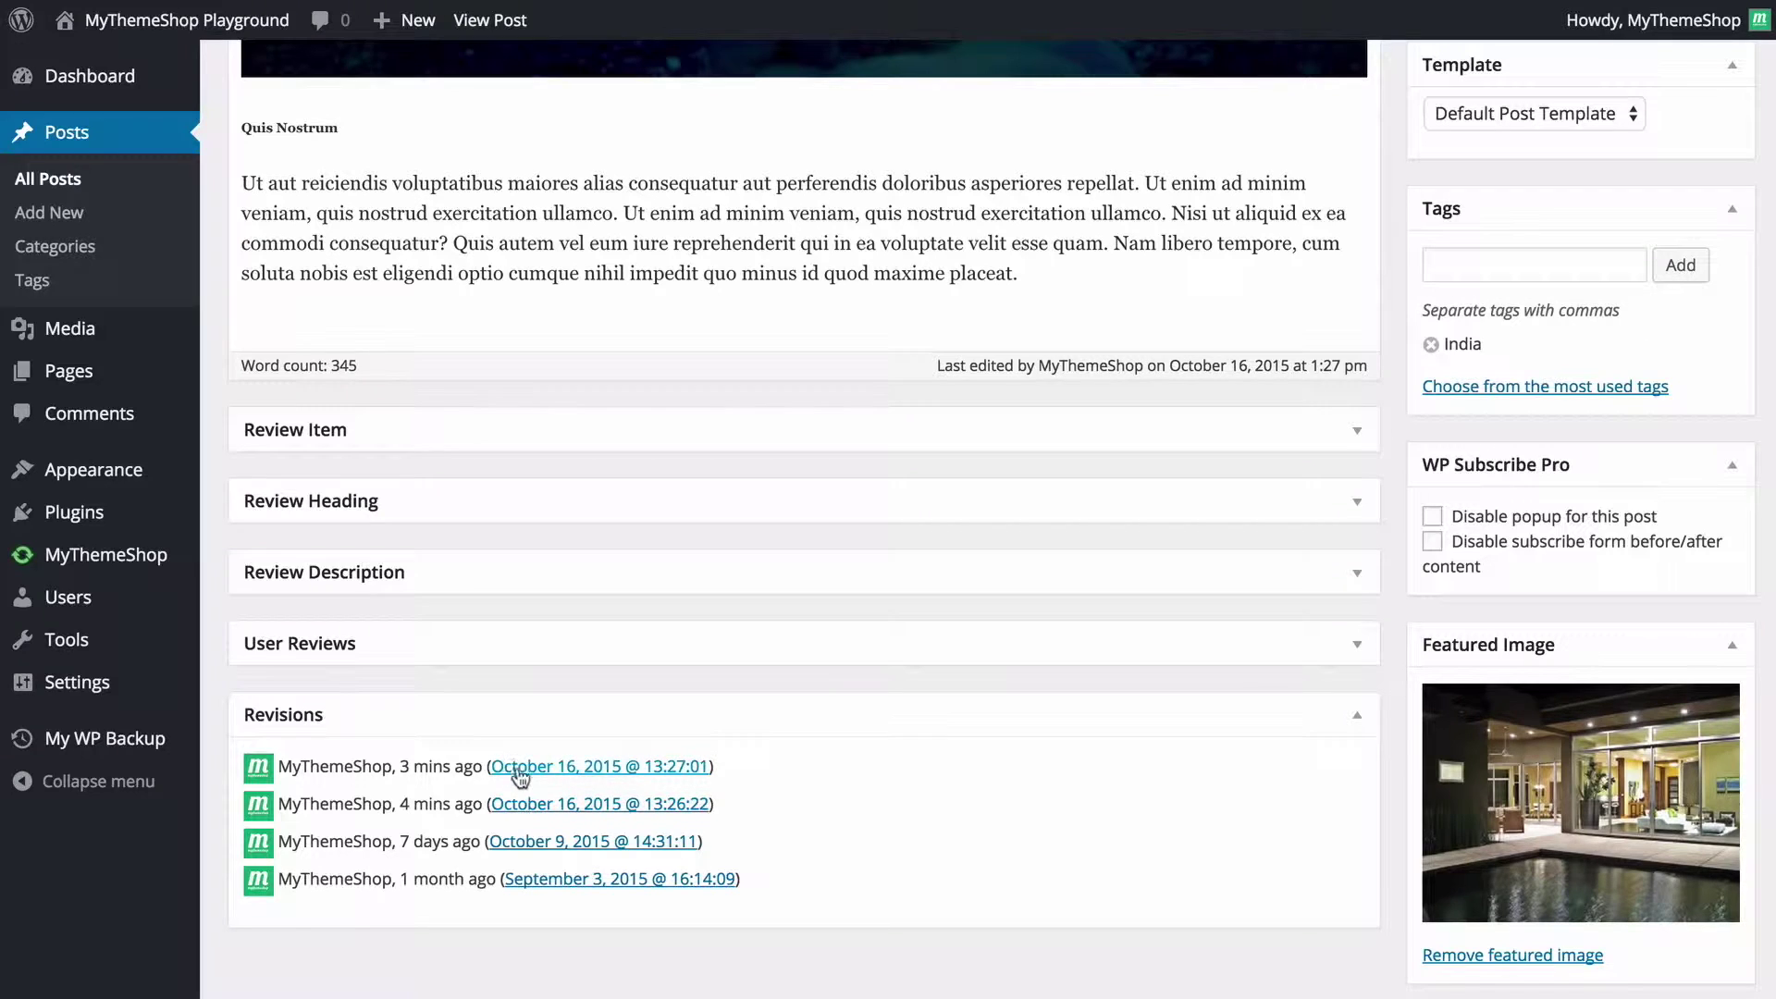
Compare the October 16, 2015 @ 13:27:01 revision against the previous version
click(606, 768)
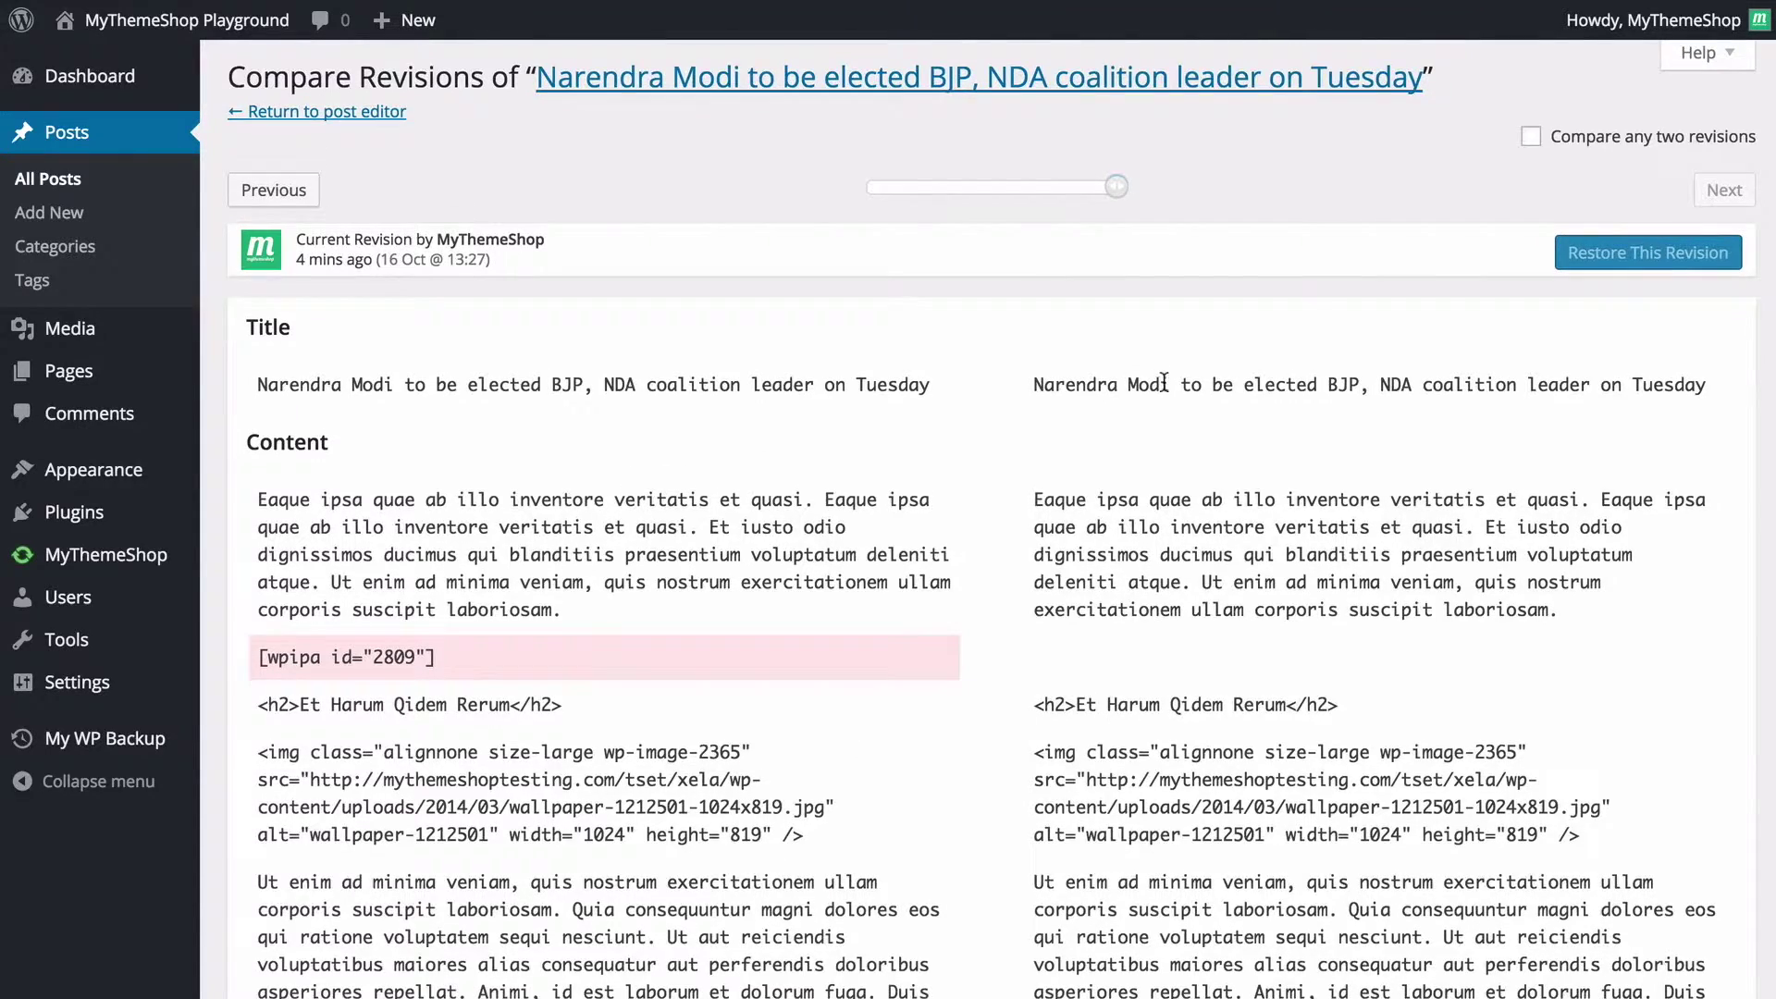
scroll(1154, 373, down, 3)
scroll(1165, 381, up, 2)
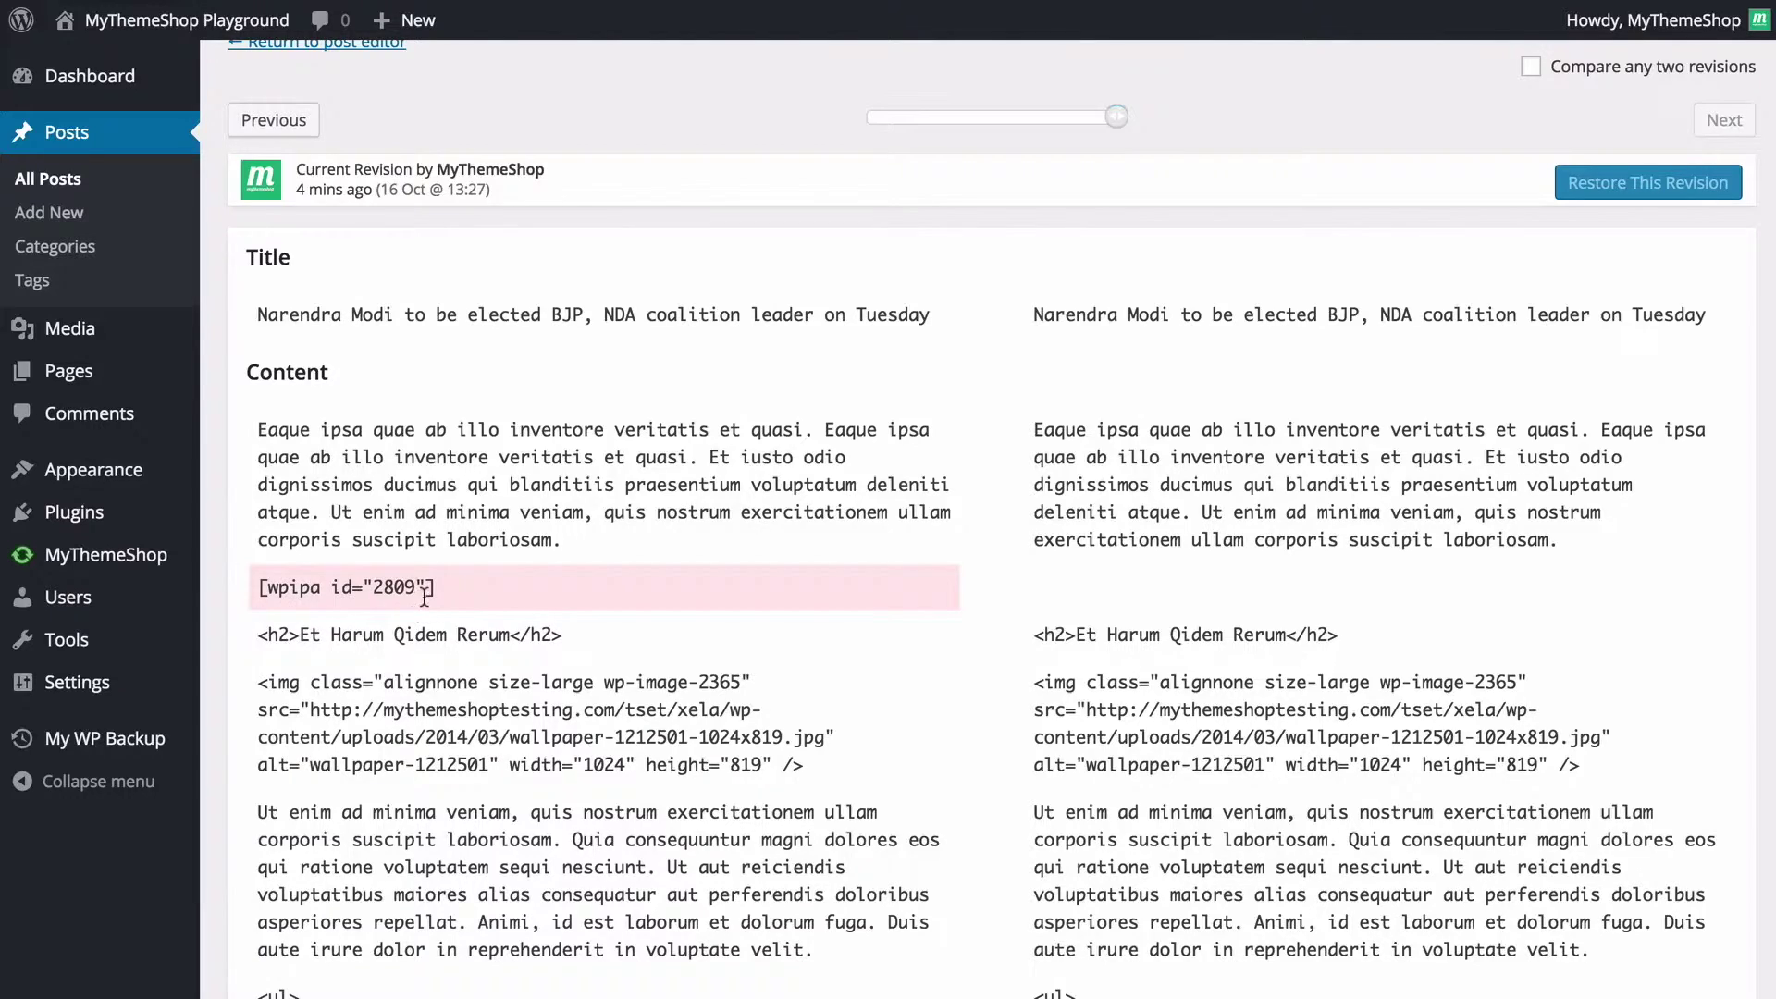
scroll(439, 585, down, 2)
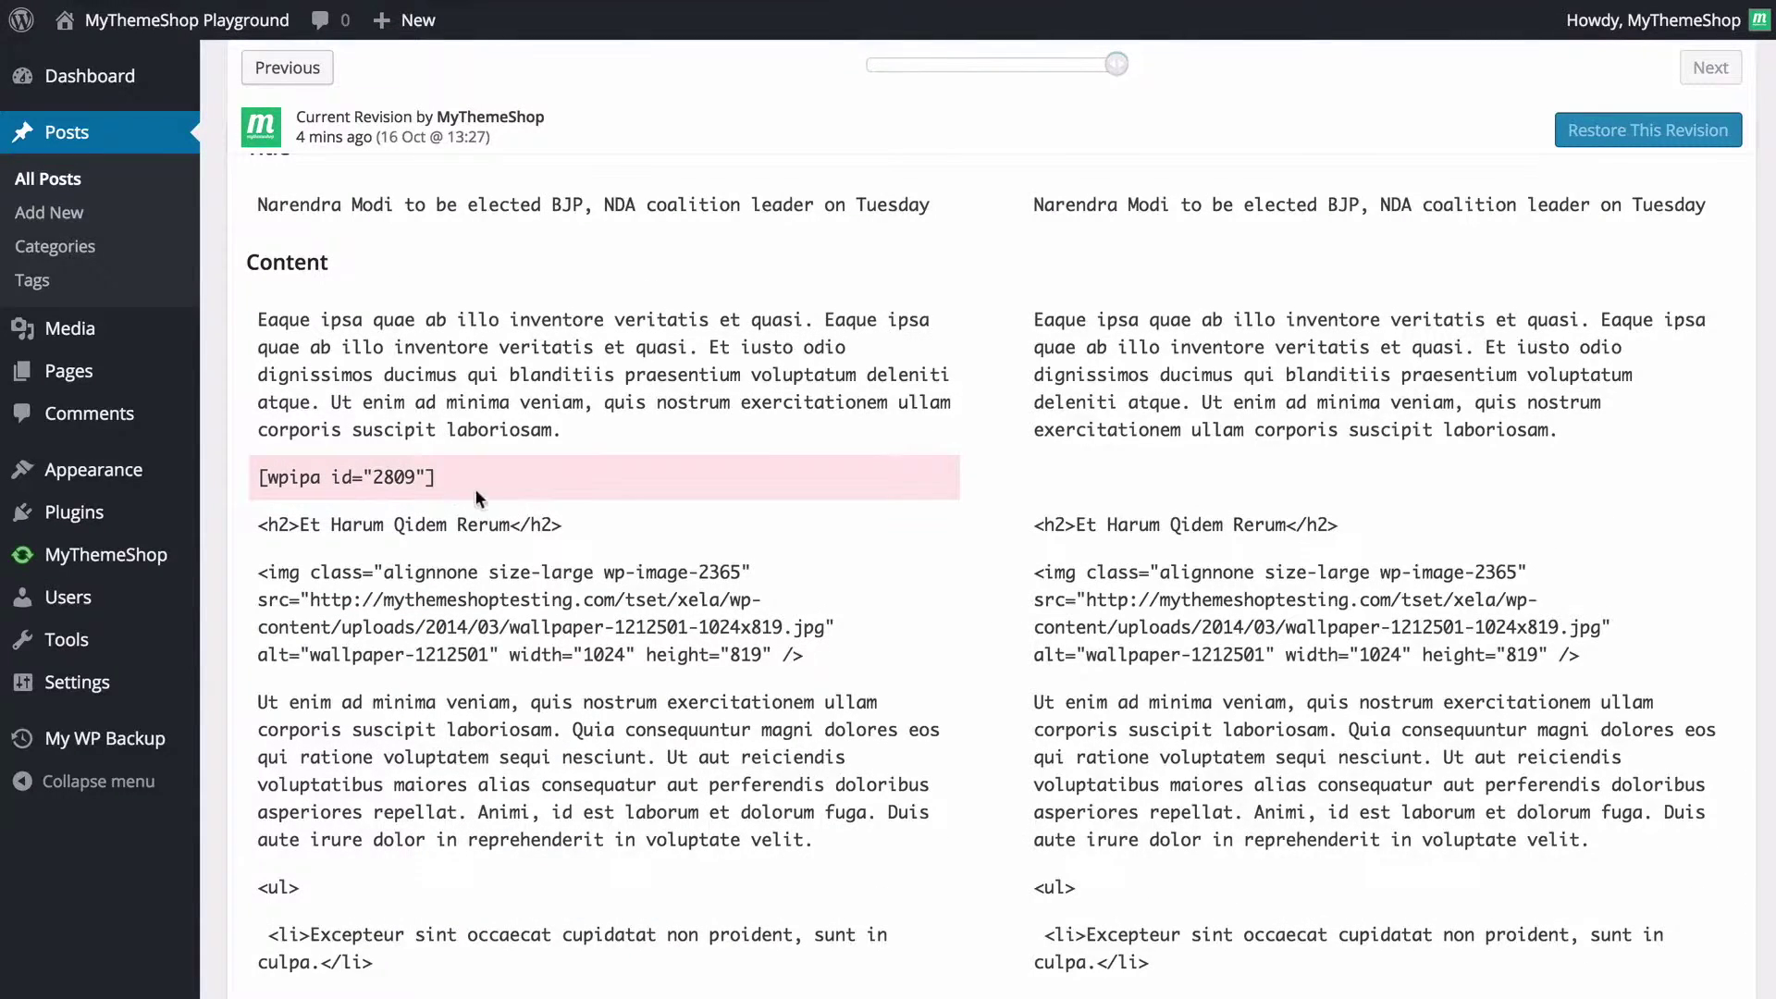
scroll(474, 489, down, 15)
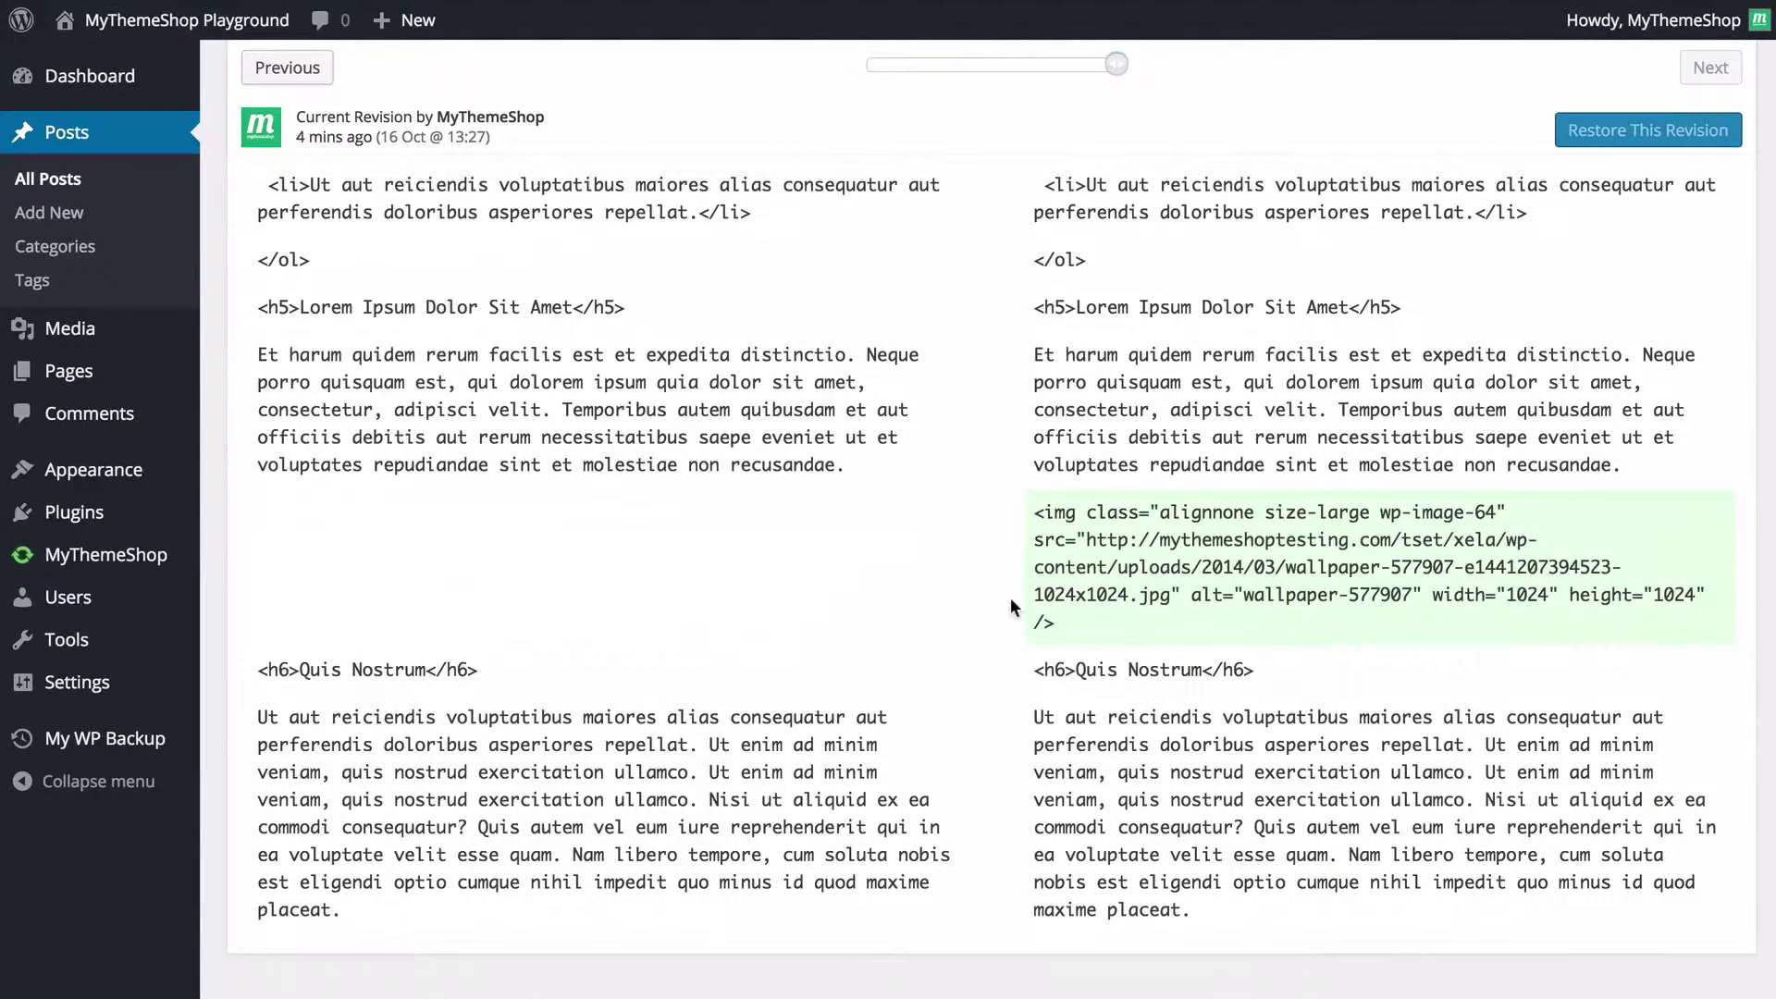
scroll(936, 568, up, 10)
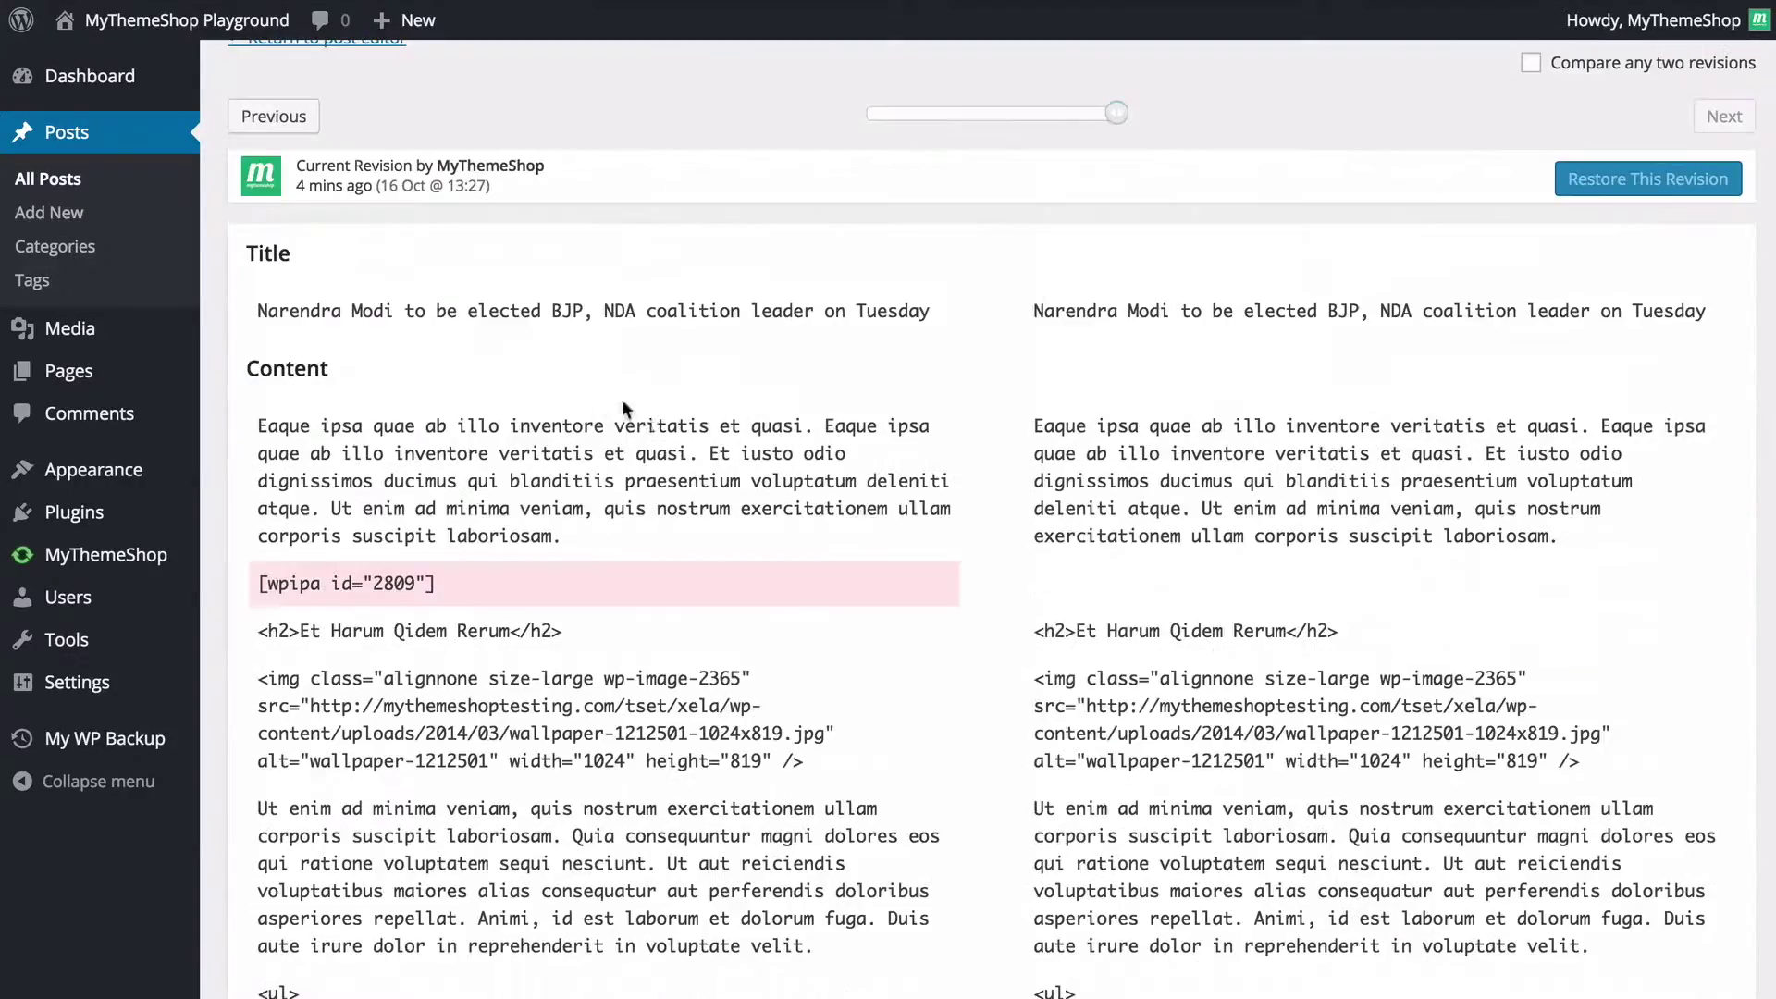
scroll(642, 647, down, 10)
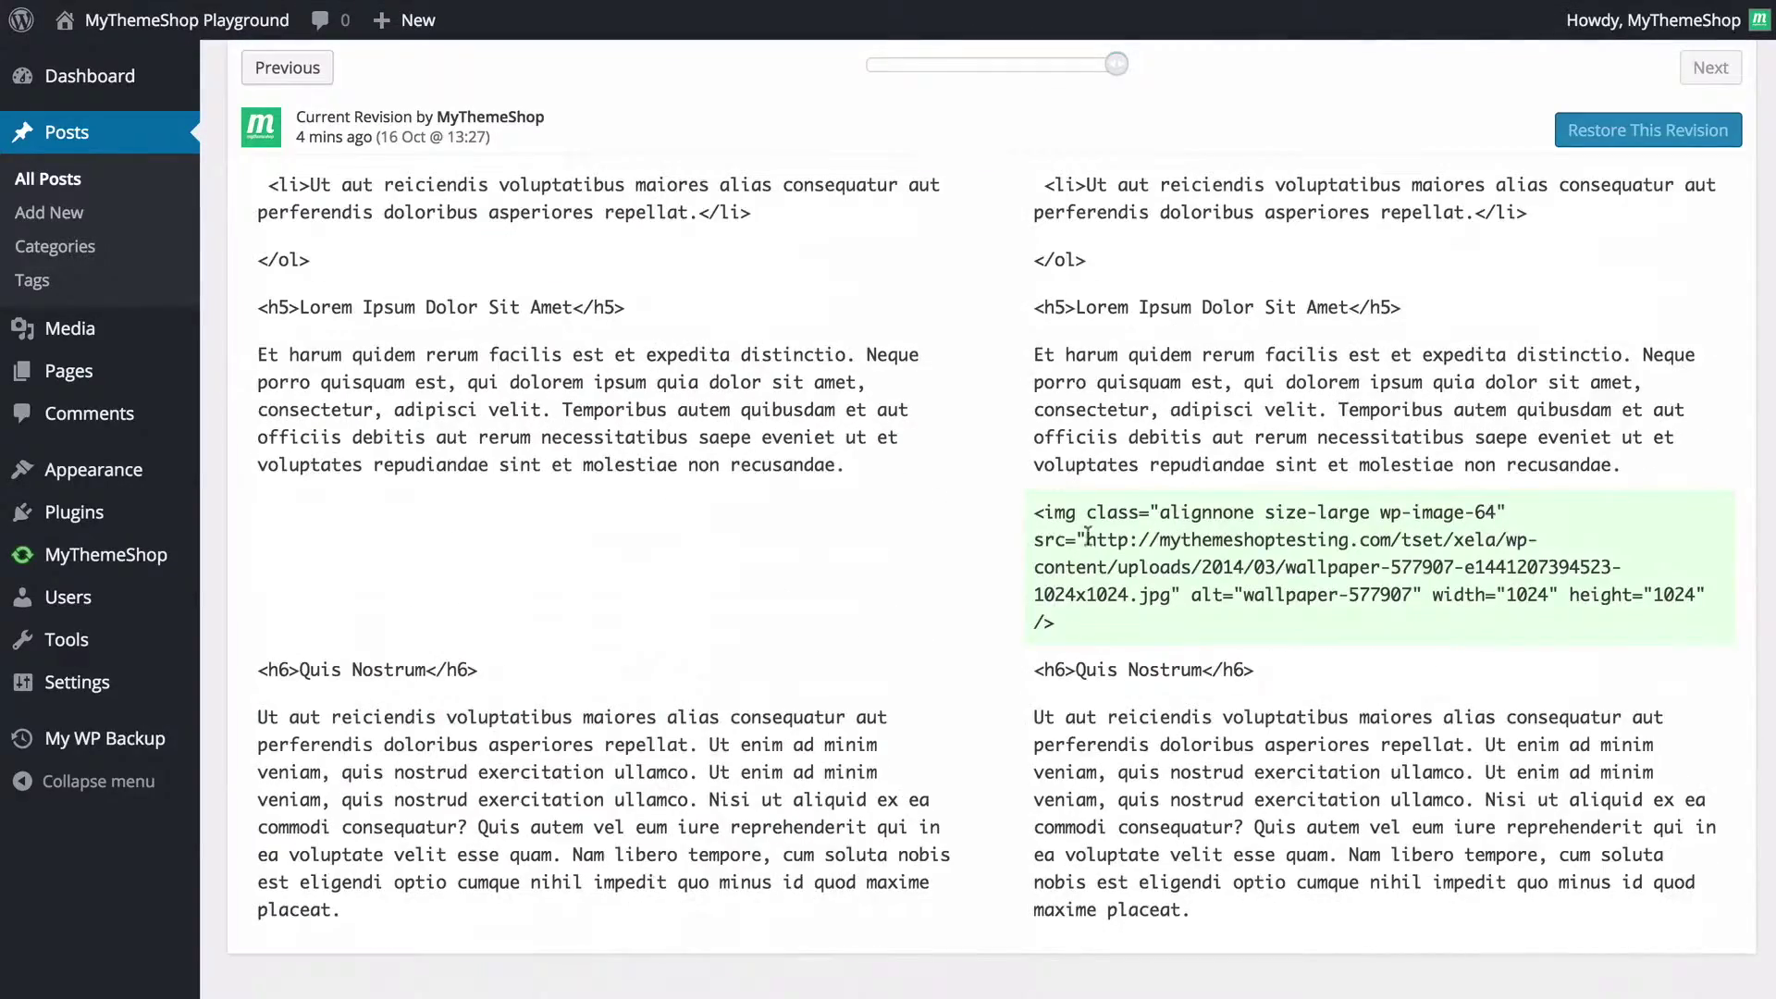
Move the revision slider back to the 16 Oct 13:26 revision
scroll(833, 460, up, 10)
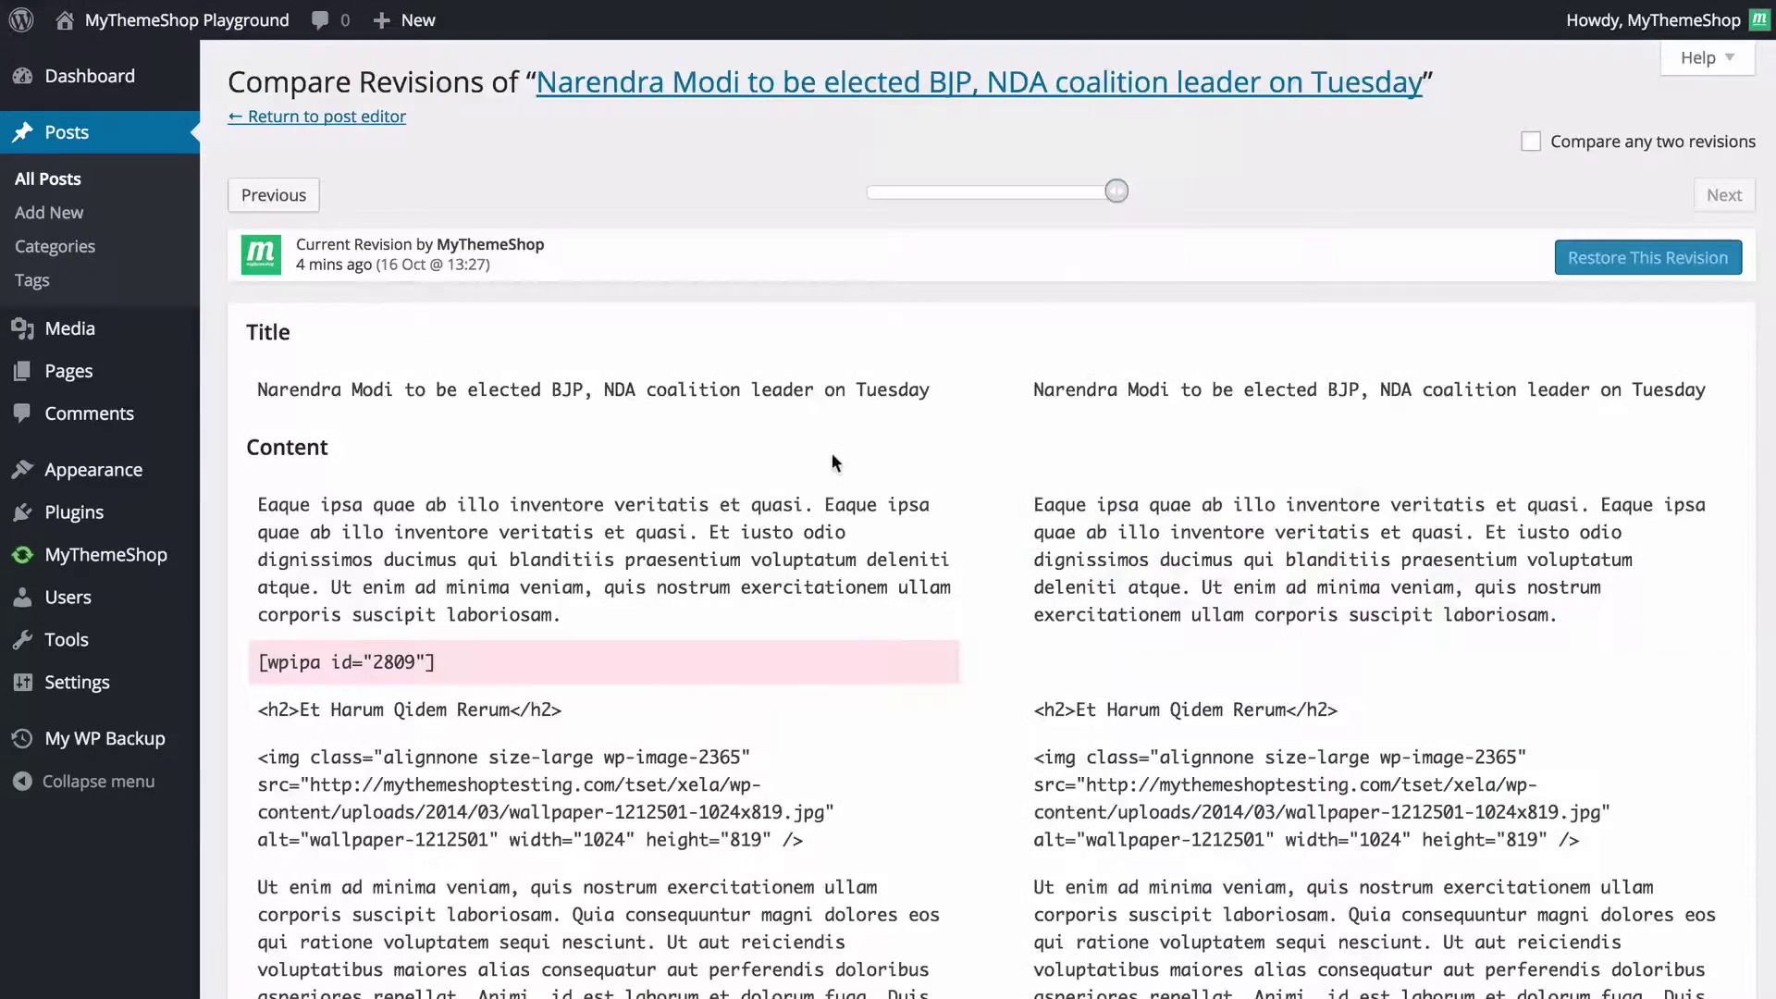
mouse_move(1107, 195)
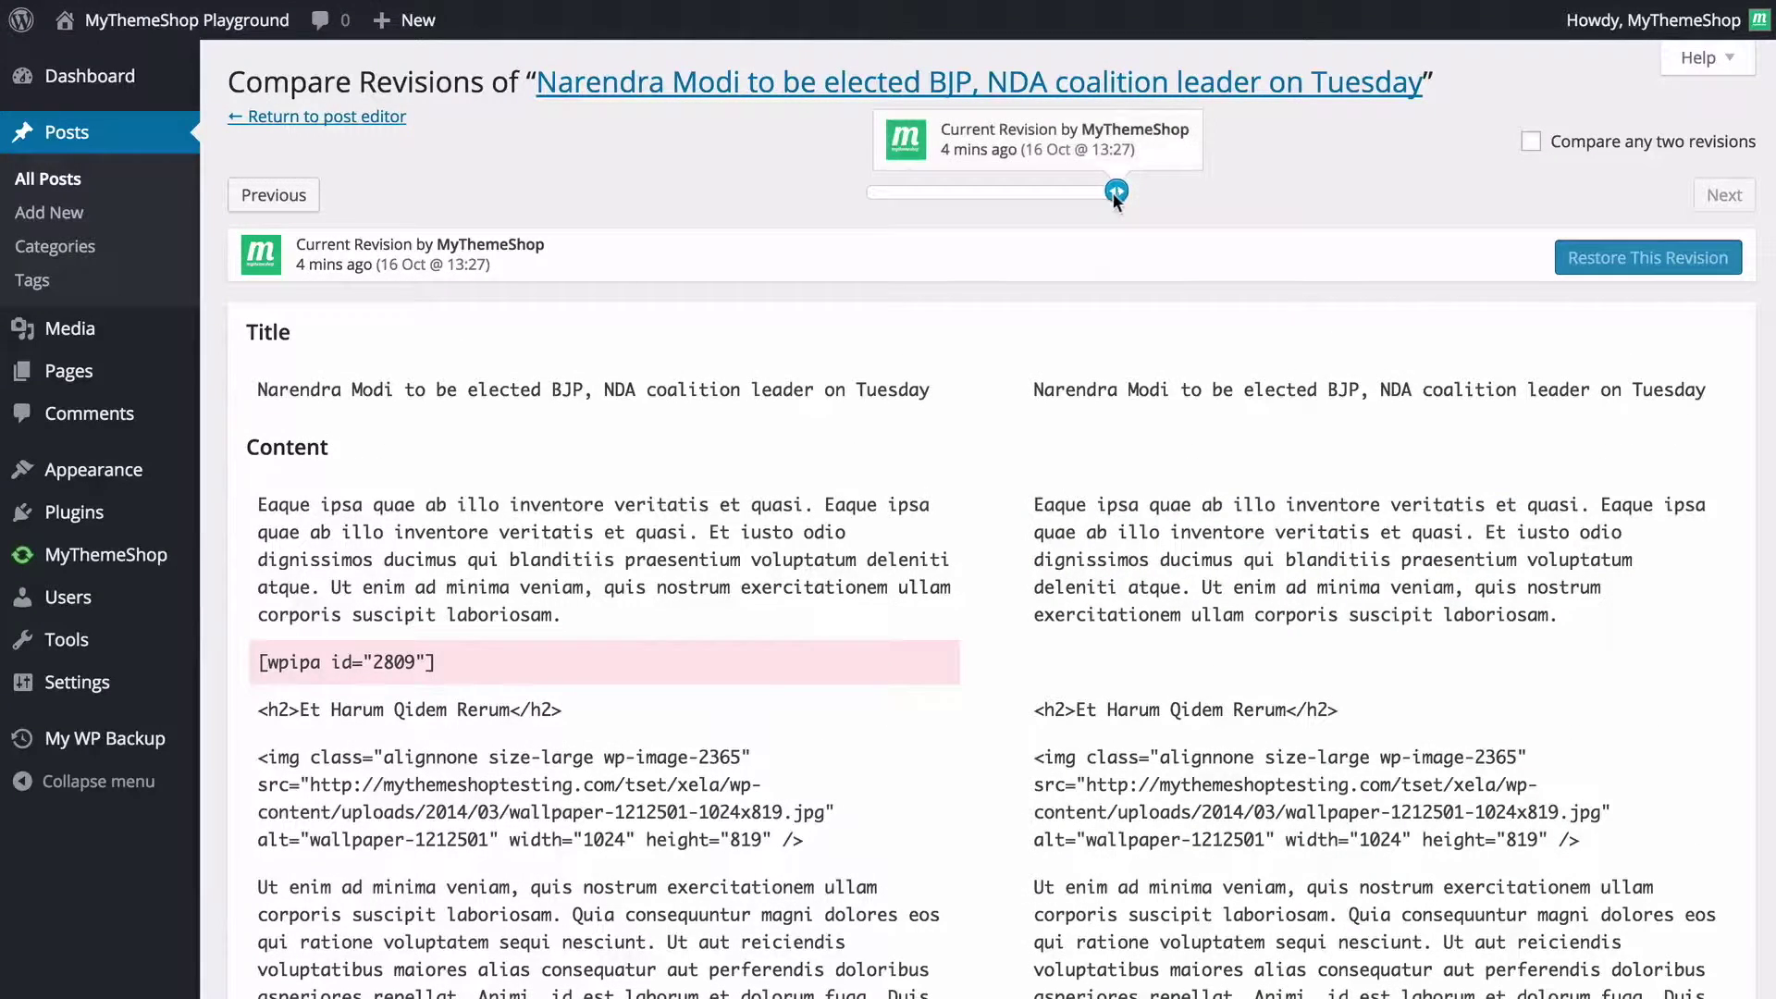
drag(1113, 193, 1035, 197)
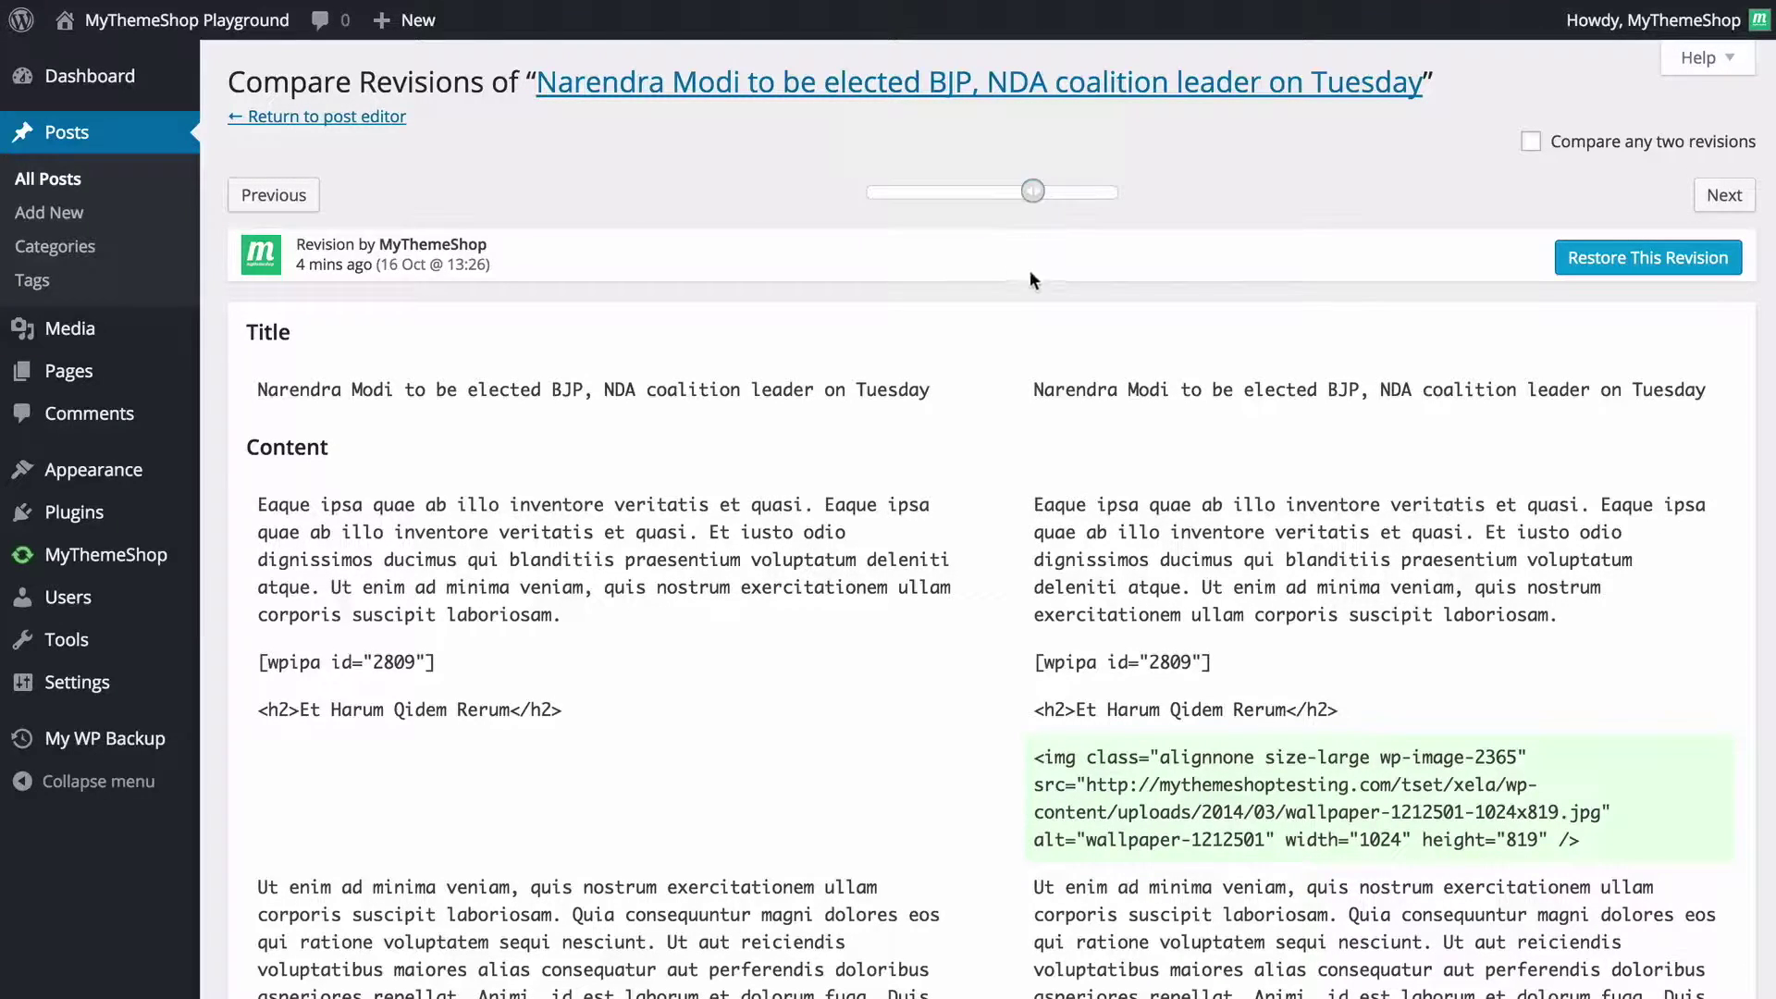
Review the 16 Oct 13:26 revision's changes and restore the post to that revision
scroll(768, 398, down, 3)
scroll(684, 305, up, 1)
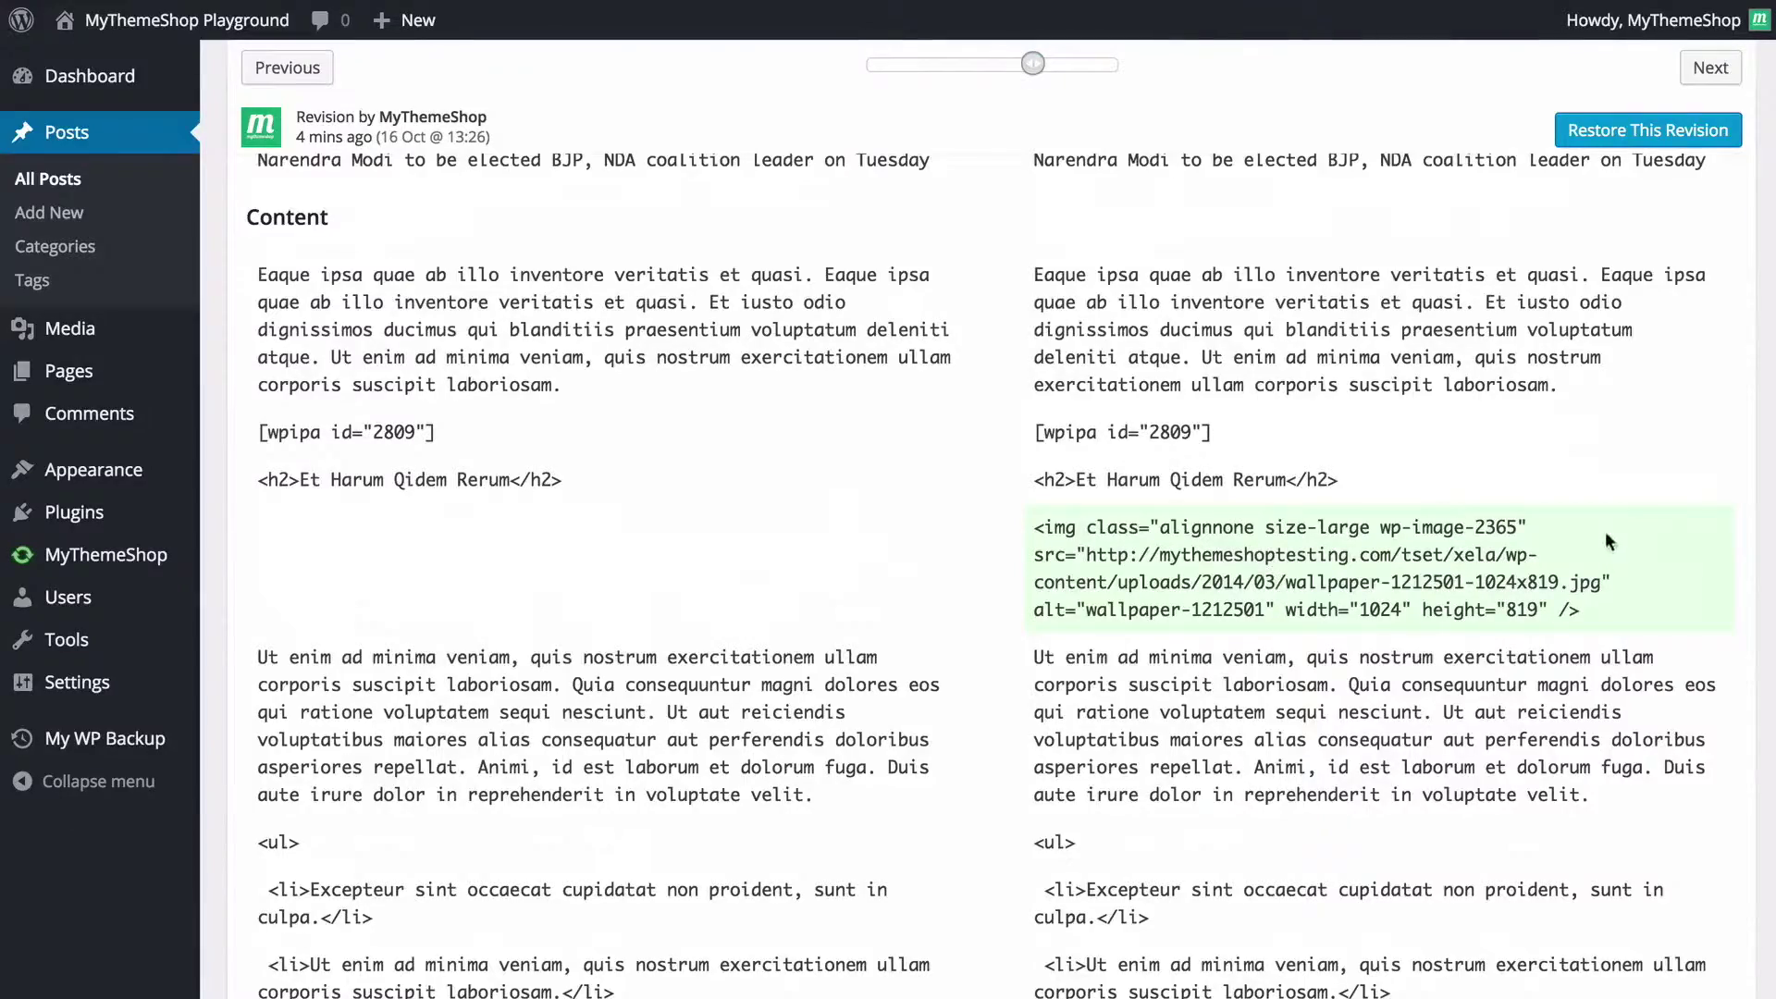
scroll(1465, 554, down, 4)
scroll(1465, 553, down, 10)
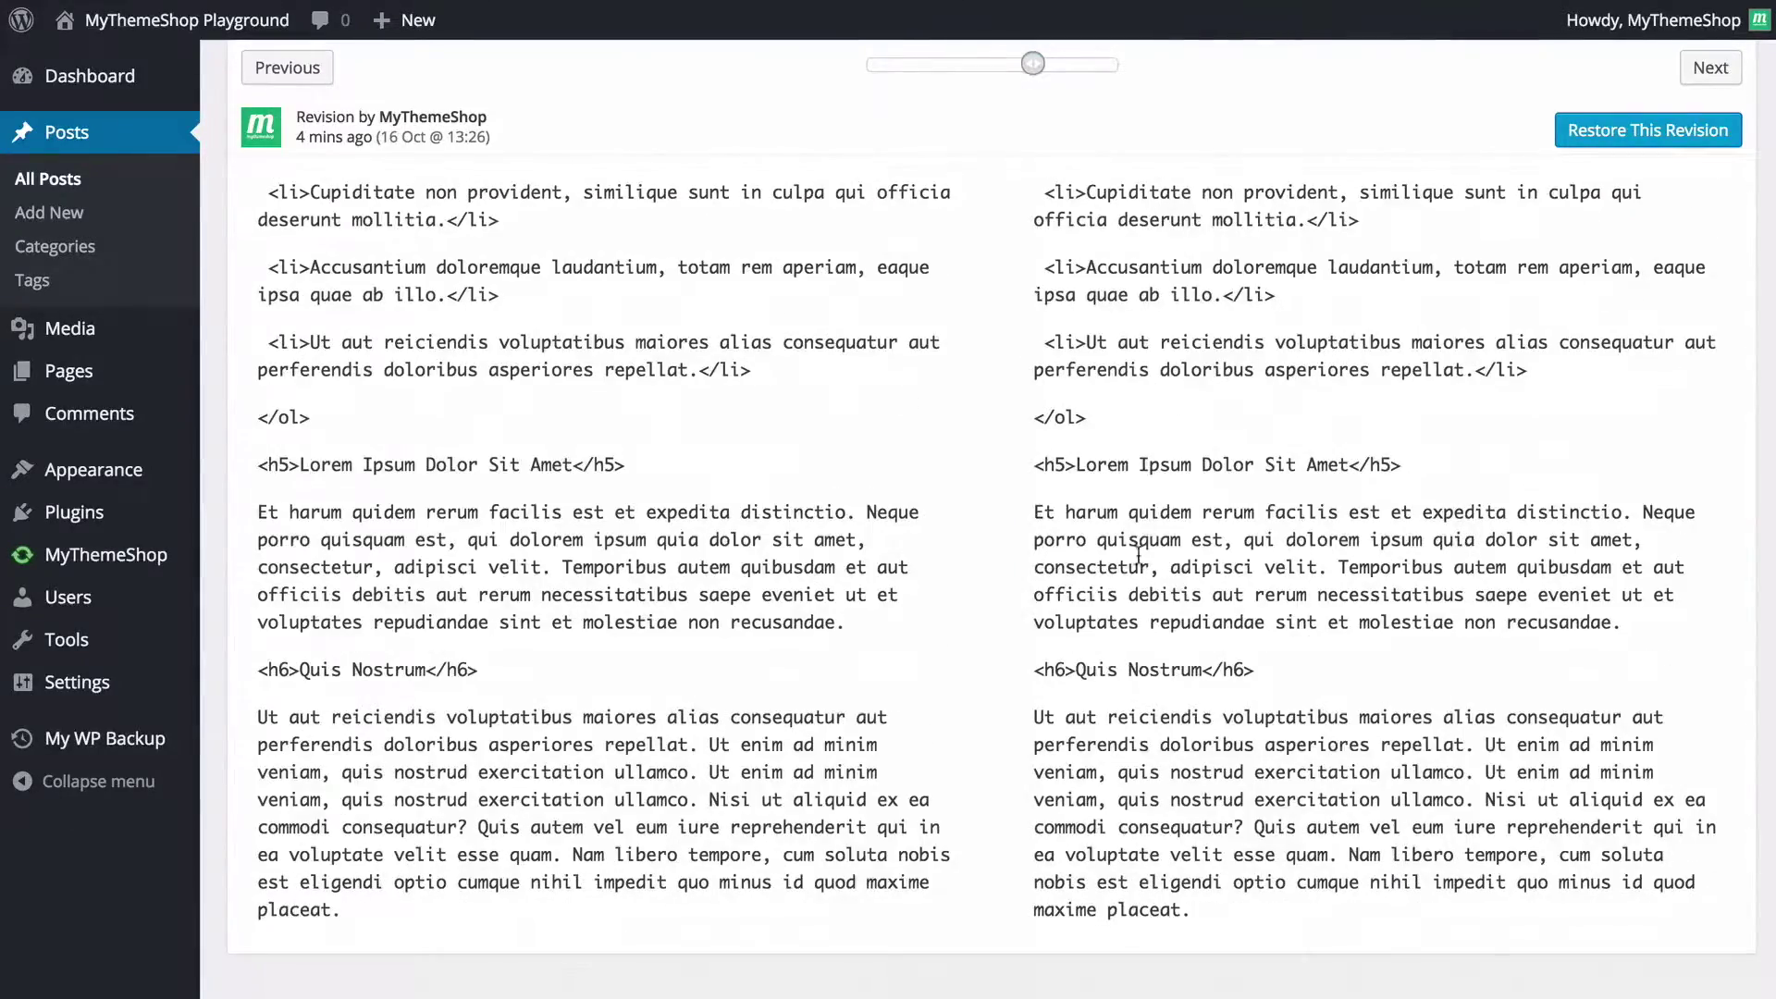
scroll(1186, 769, up, 8)
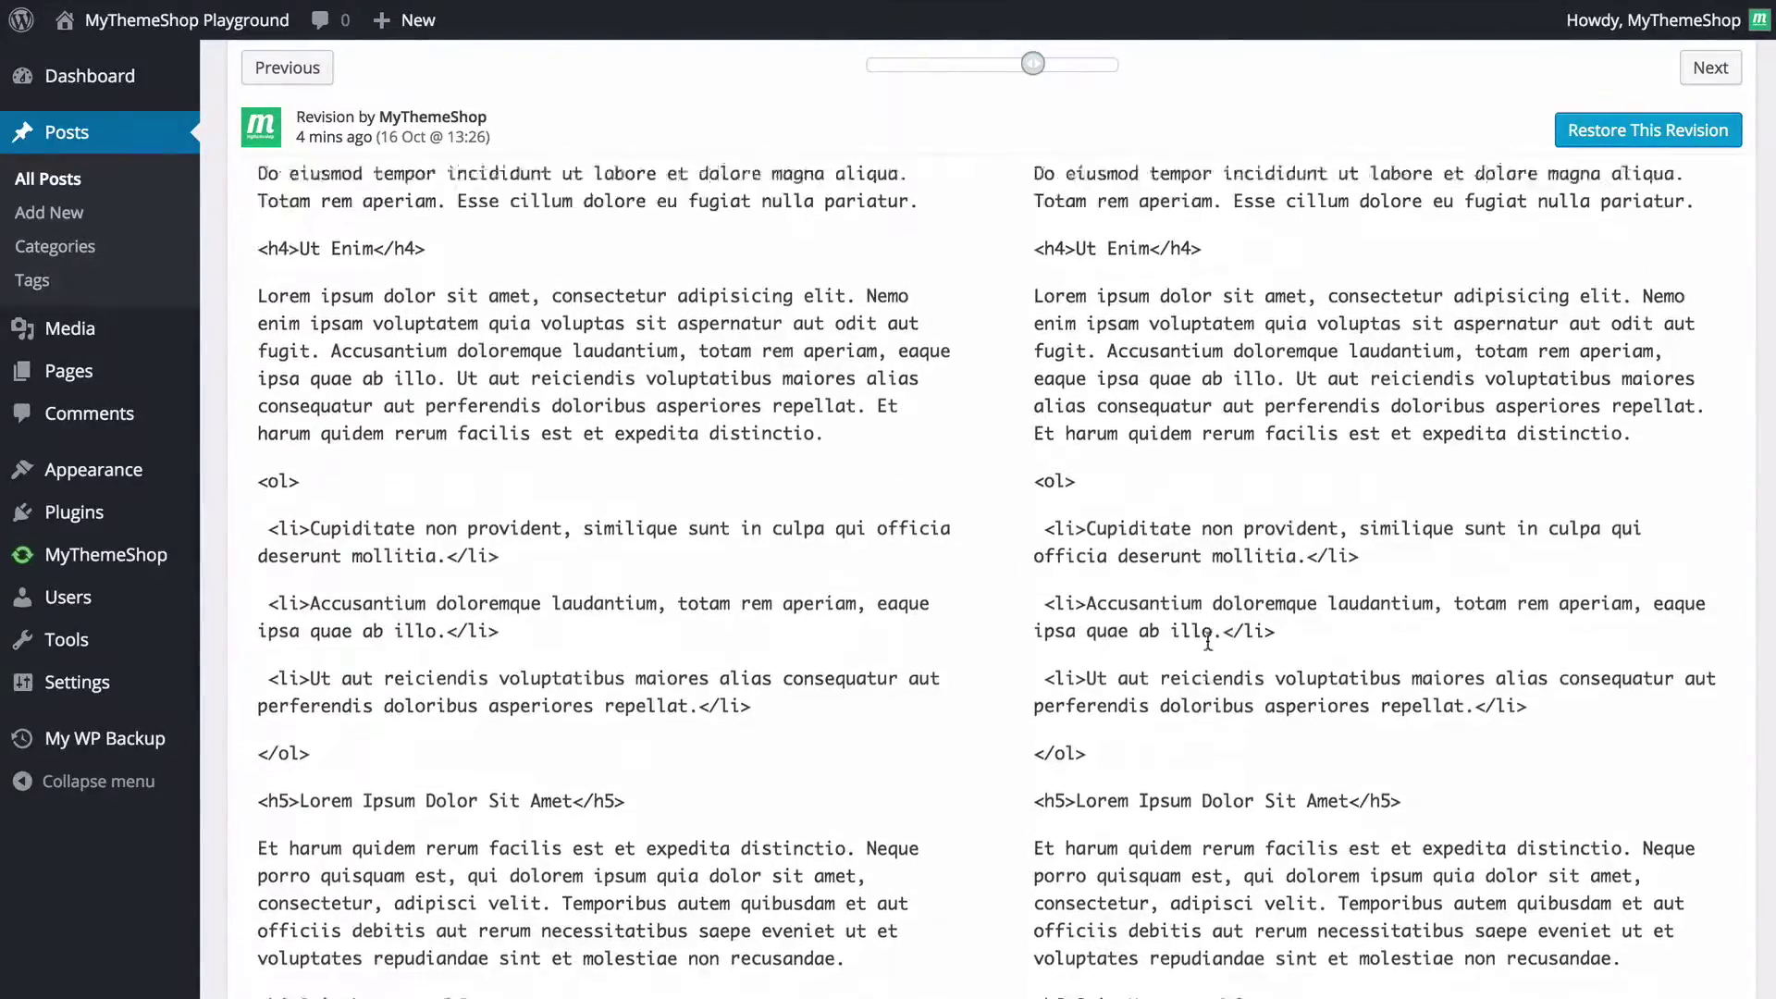
scroll(1200, 633, up, 10)
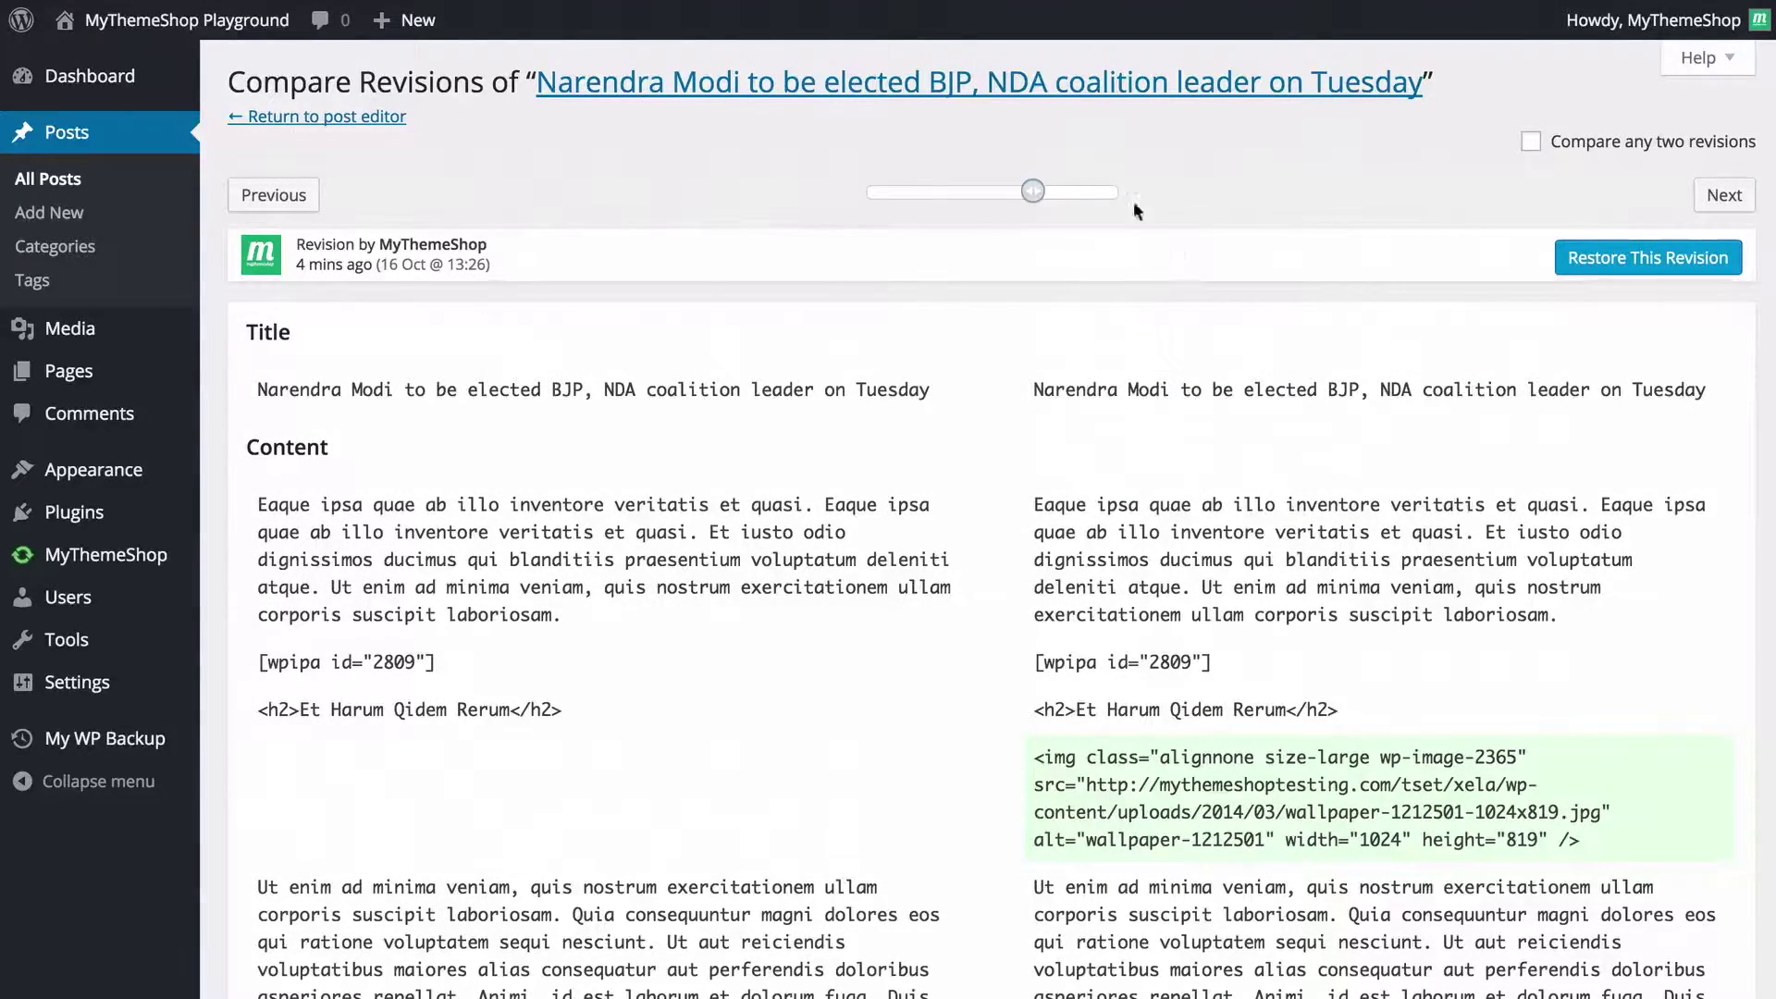
mouse_move(1033, 191)
mouse_down()
mouse_move(890, 200)
mouse_move(1036, 196)
mouse_up()
click(1628, 266)
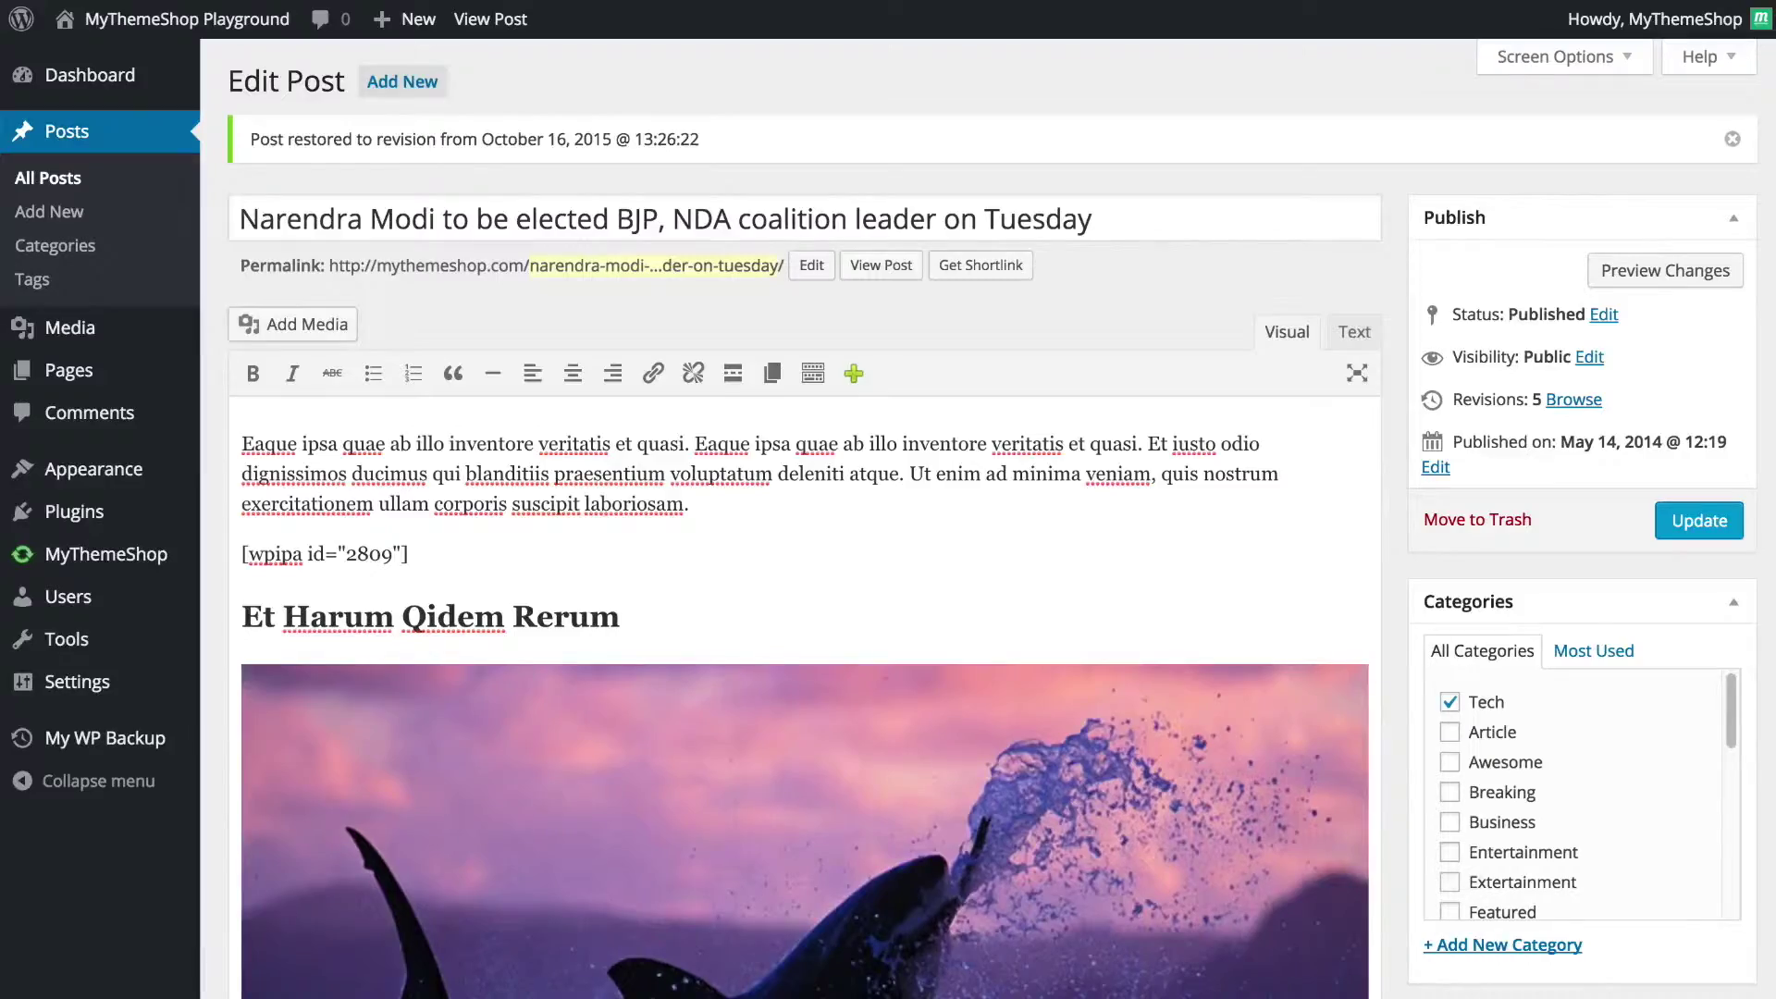
Update the post to save the restored 16 October 2015 13:26 revision and check the Revisions list
scroll(508, 385, down, 3)
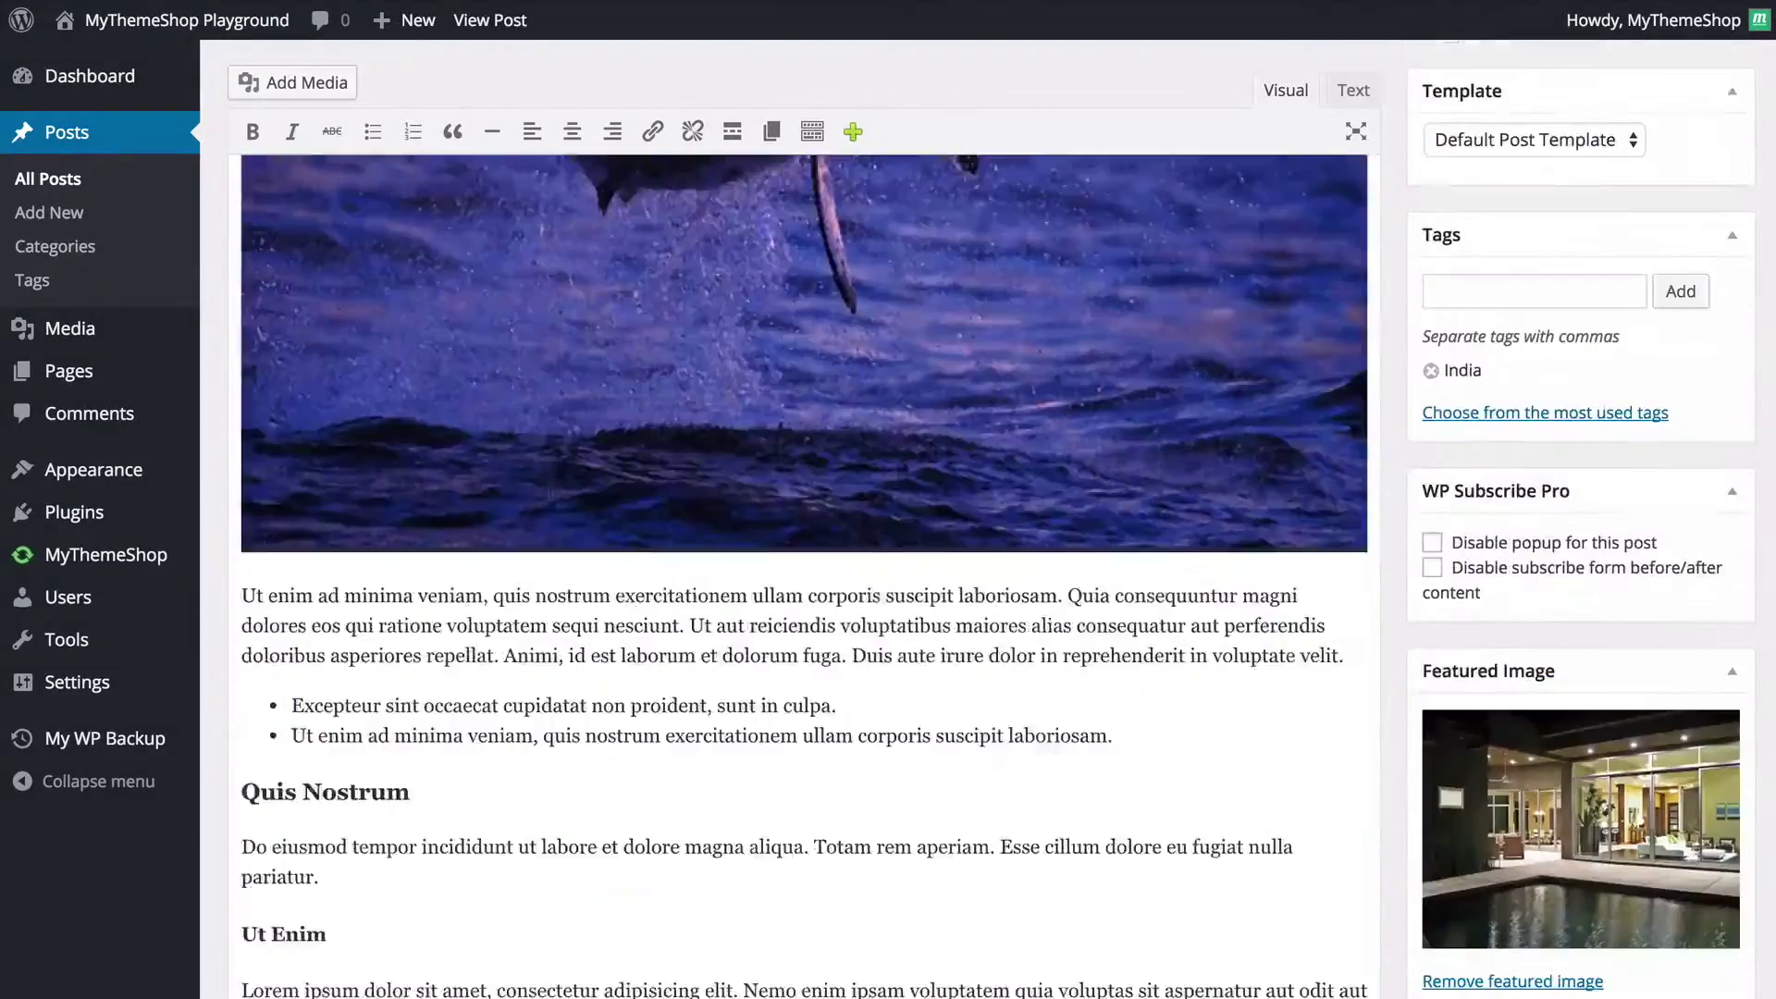
scroll(956, 589, down, 10)
scroll(1039, 598, down, 5)
scroll(1015, 579, up, 15)
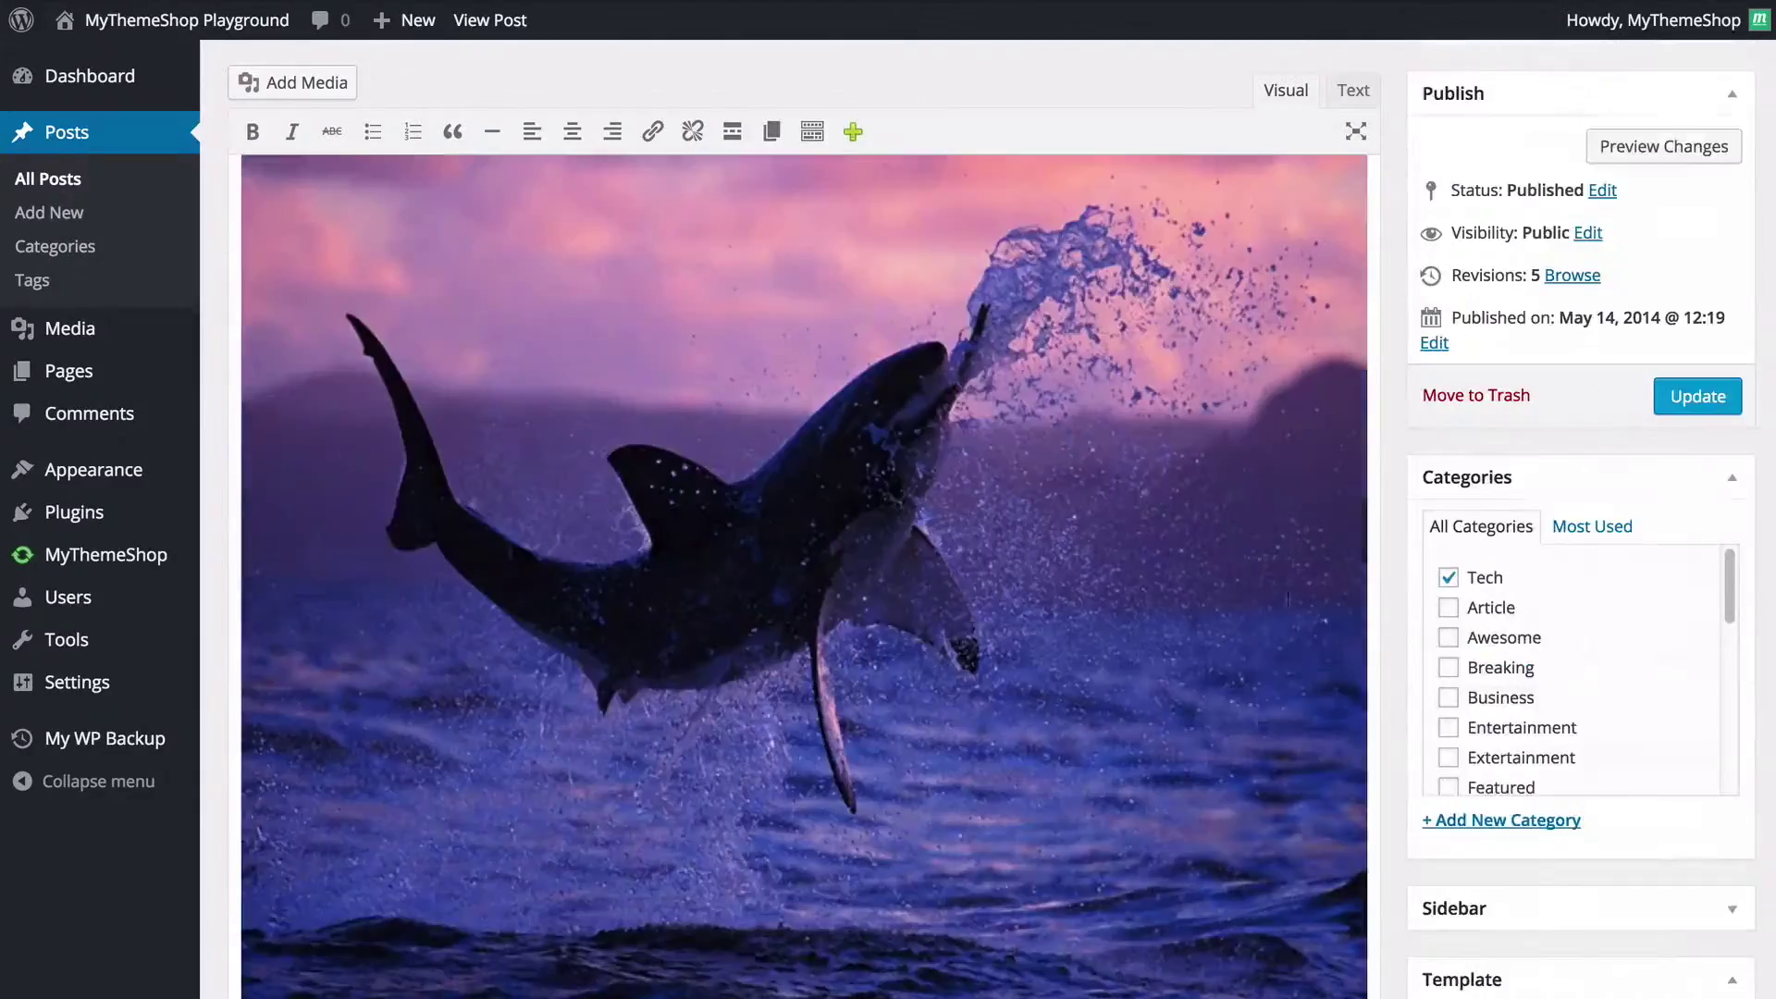
click(1726, 401)
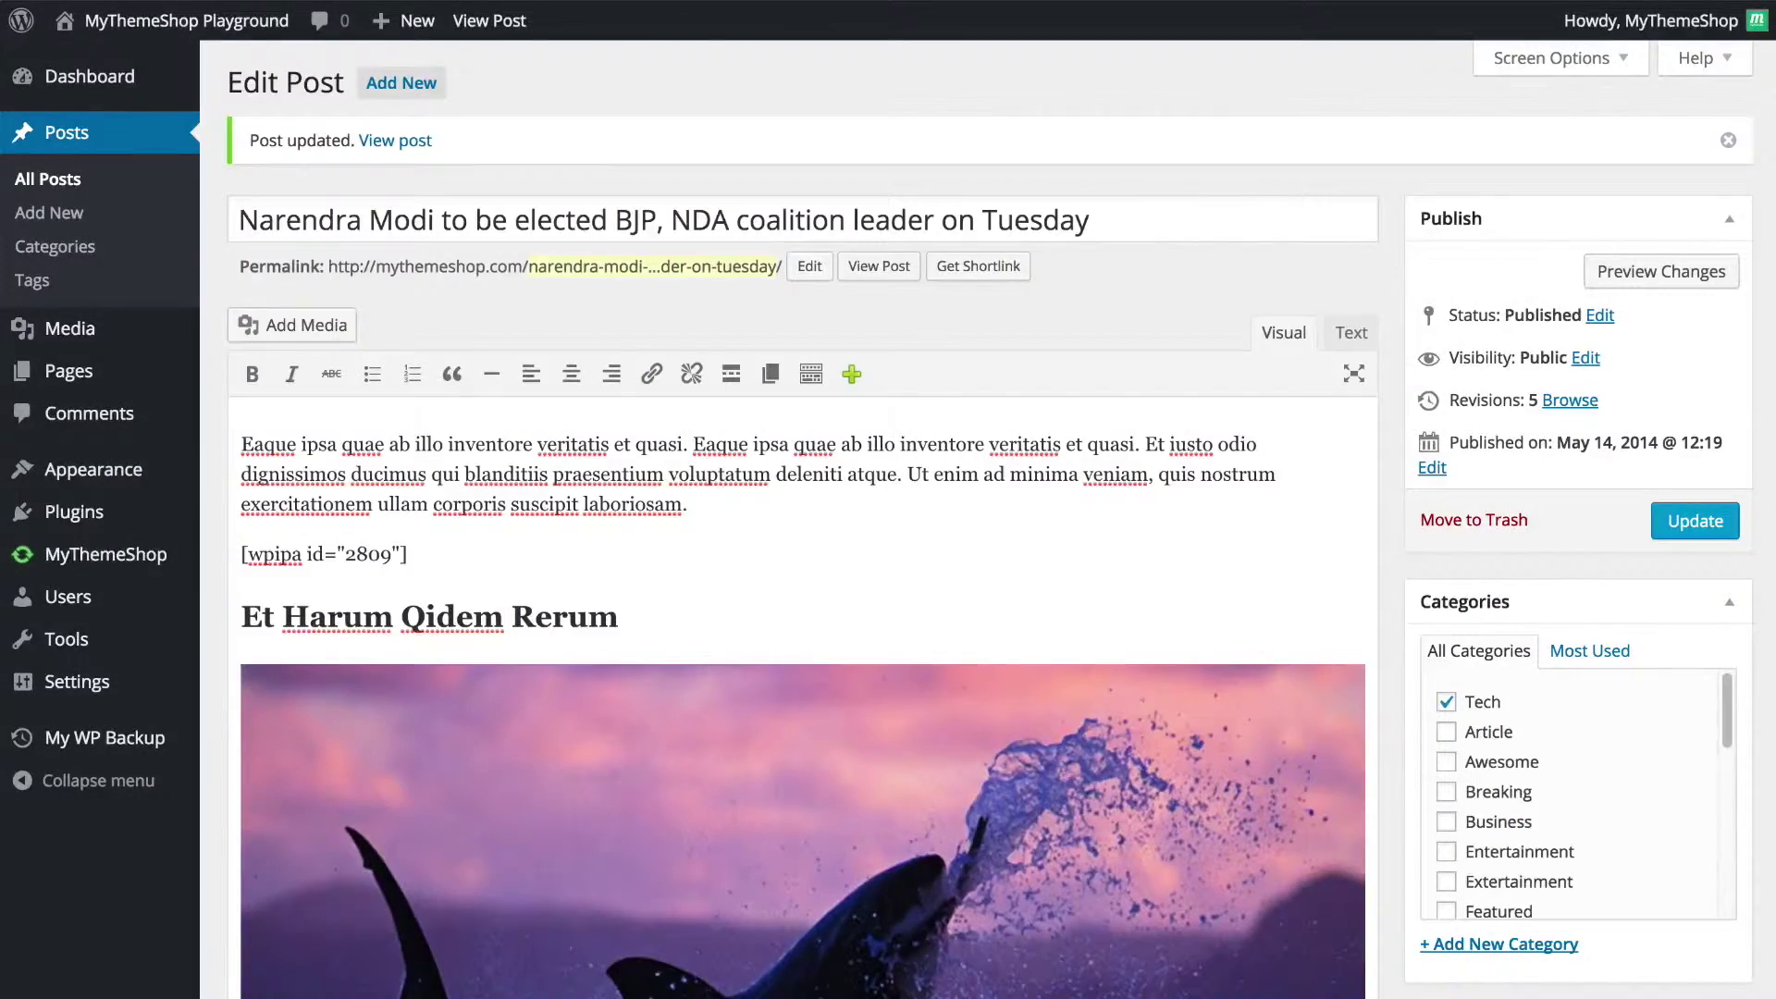
scroll(1435, 419, down, 15)
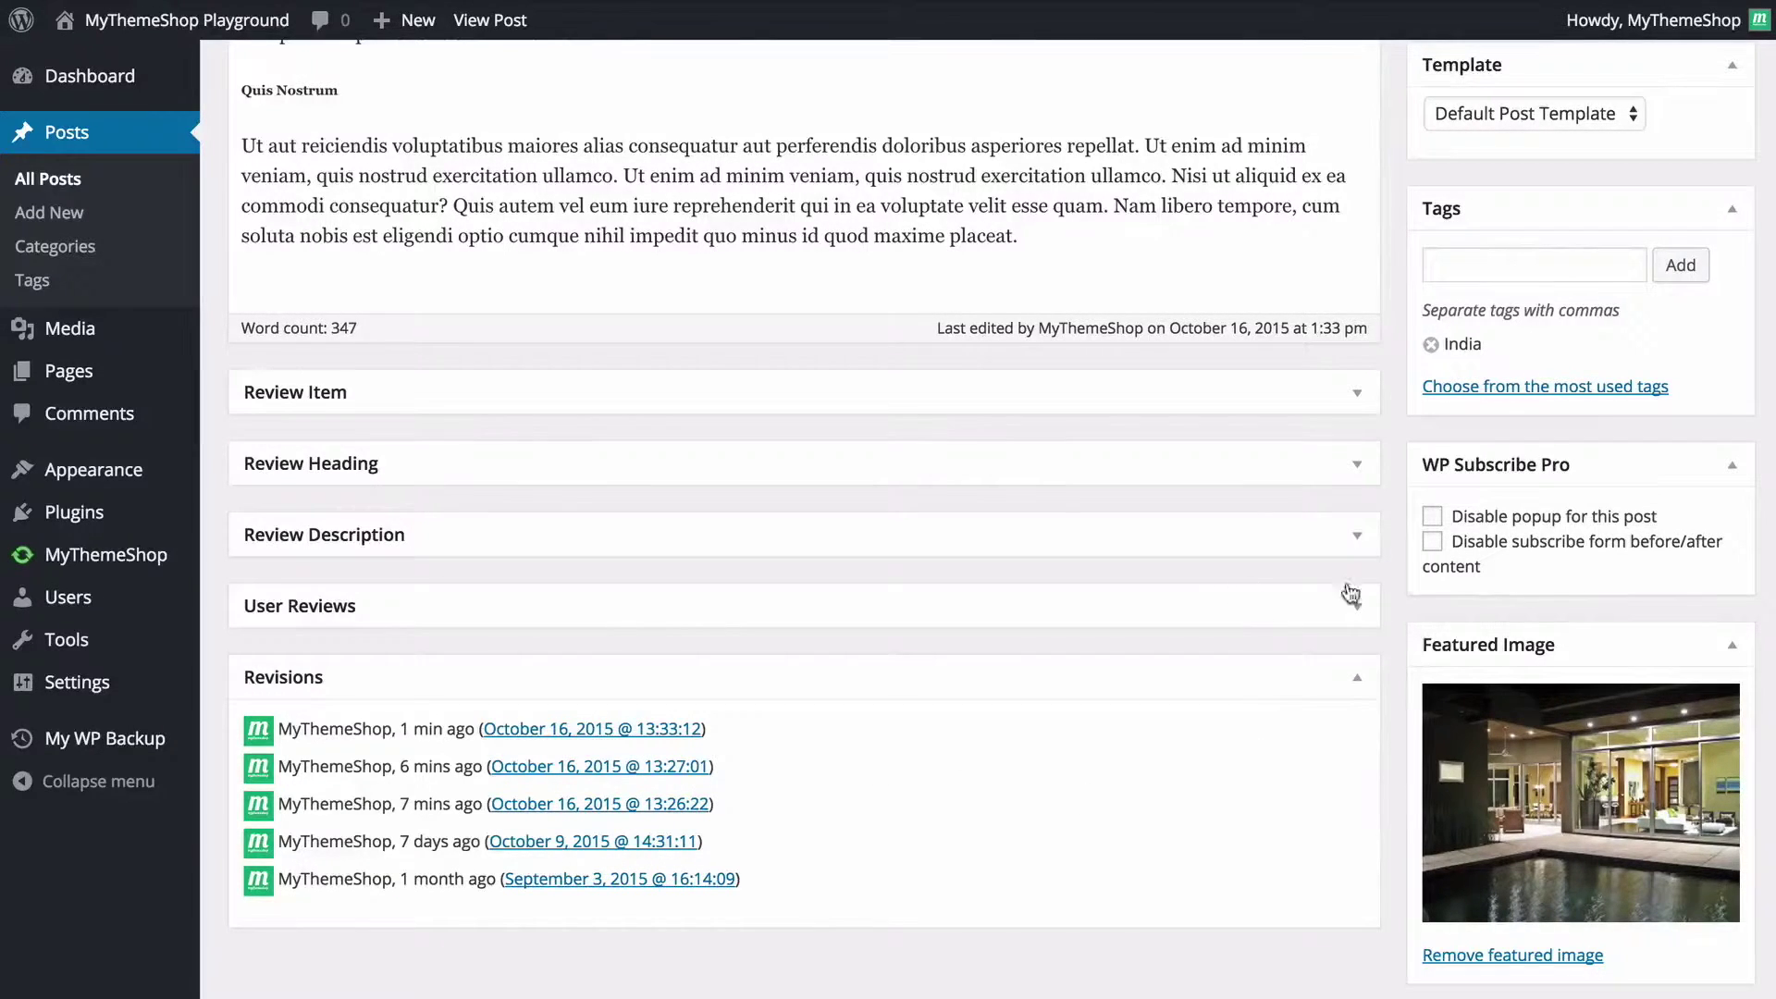
scroll(1388, 564, up, 15)
scroll(1379, 562, up, 5)
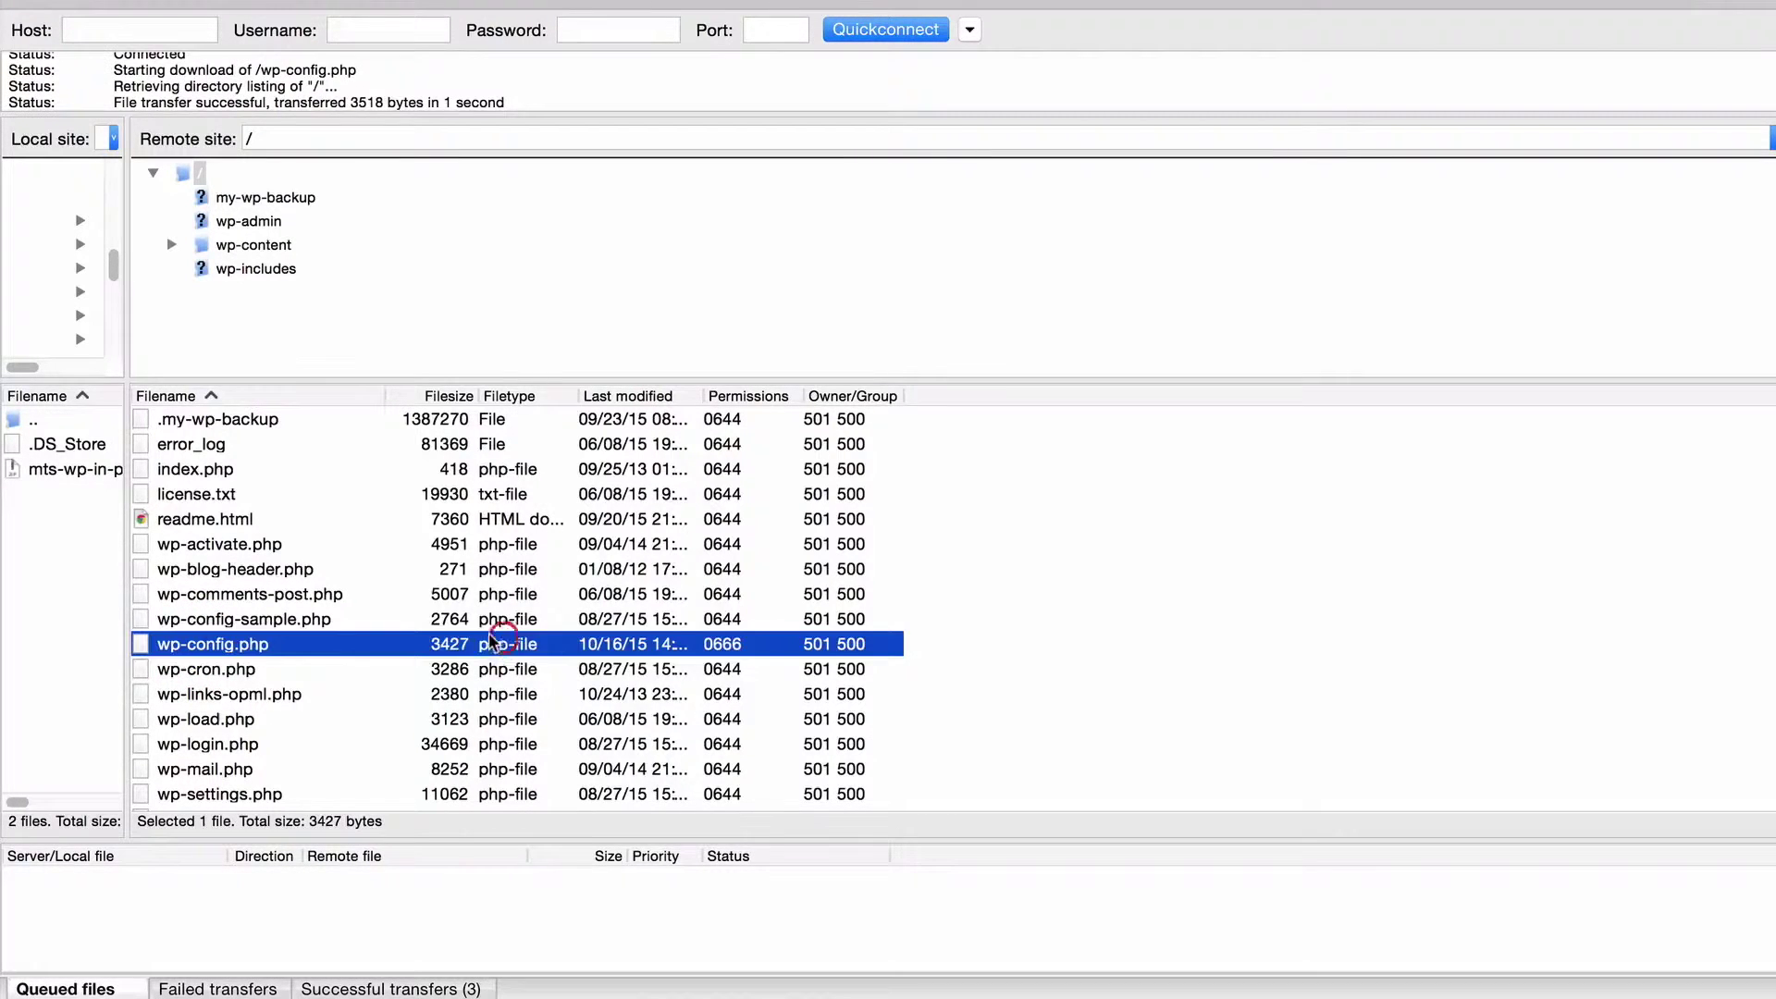
Open the server's wp-config.php for editing with FileZilla's View/Edit
right_click(387, 637)
click(446, 688)
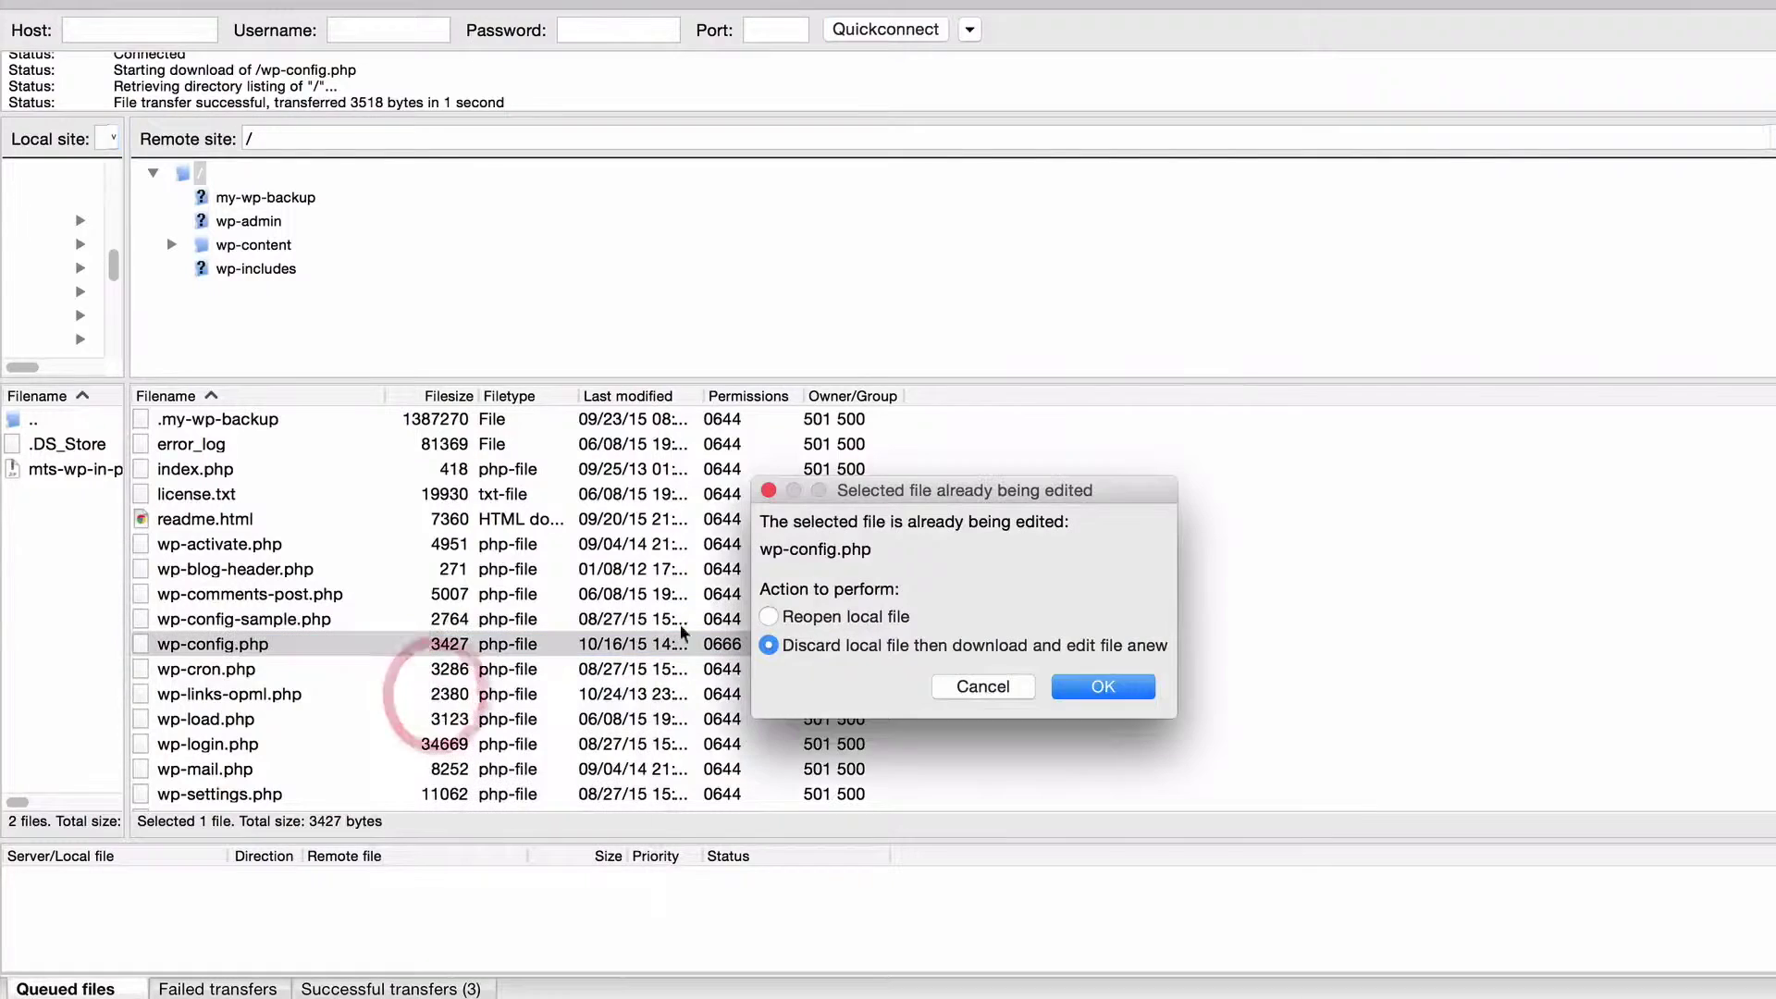
Re-download a fresh wp-config.php and append define('WP_POST_REVISIONS', 3); at the end
click(1107, 690)
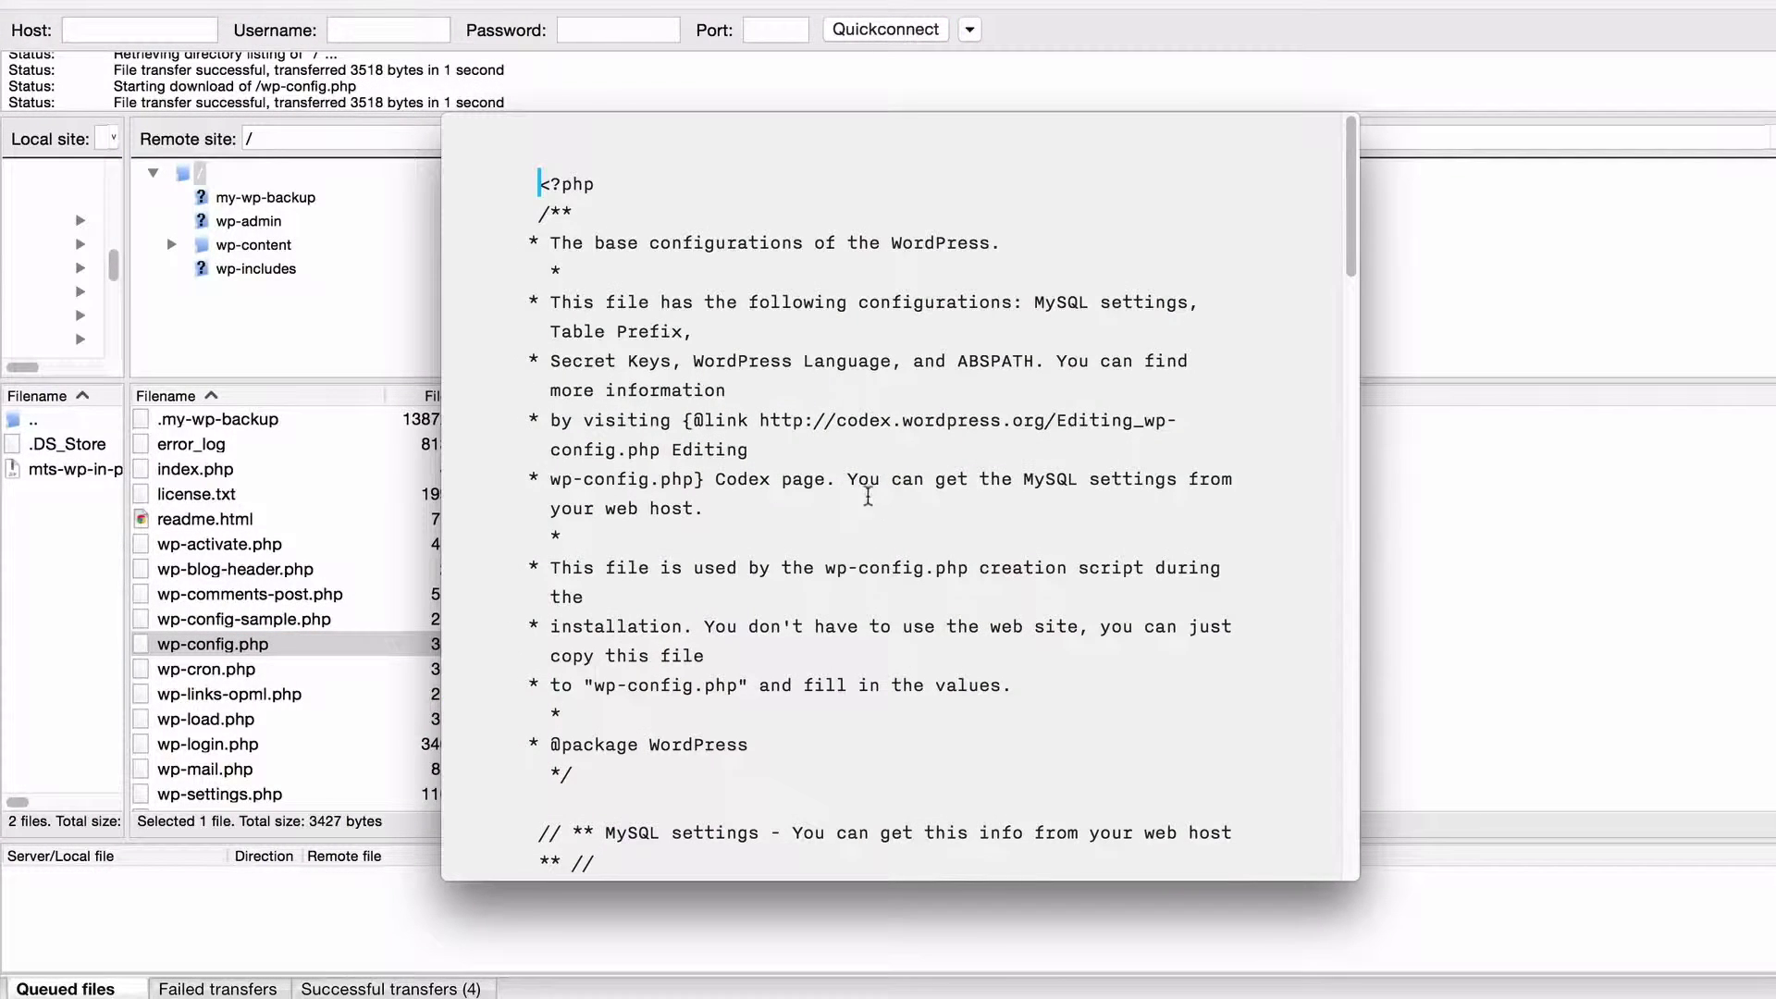
key(super+Down)
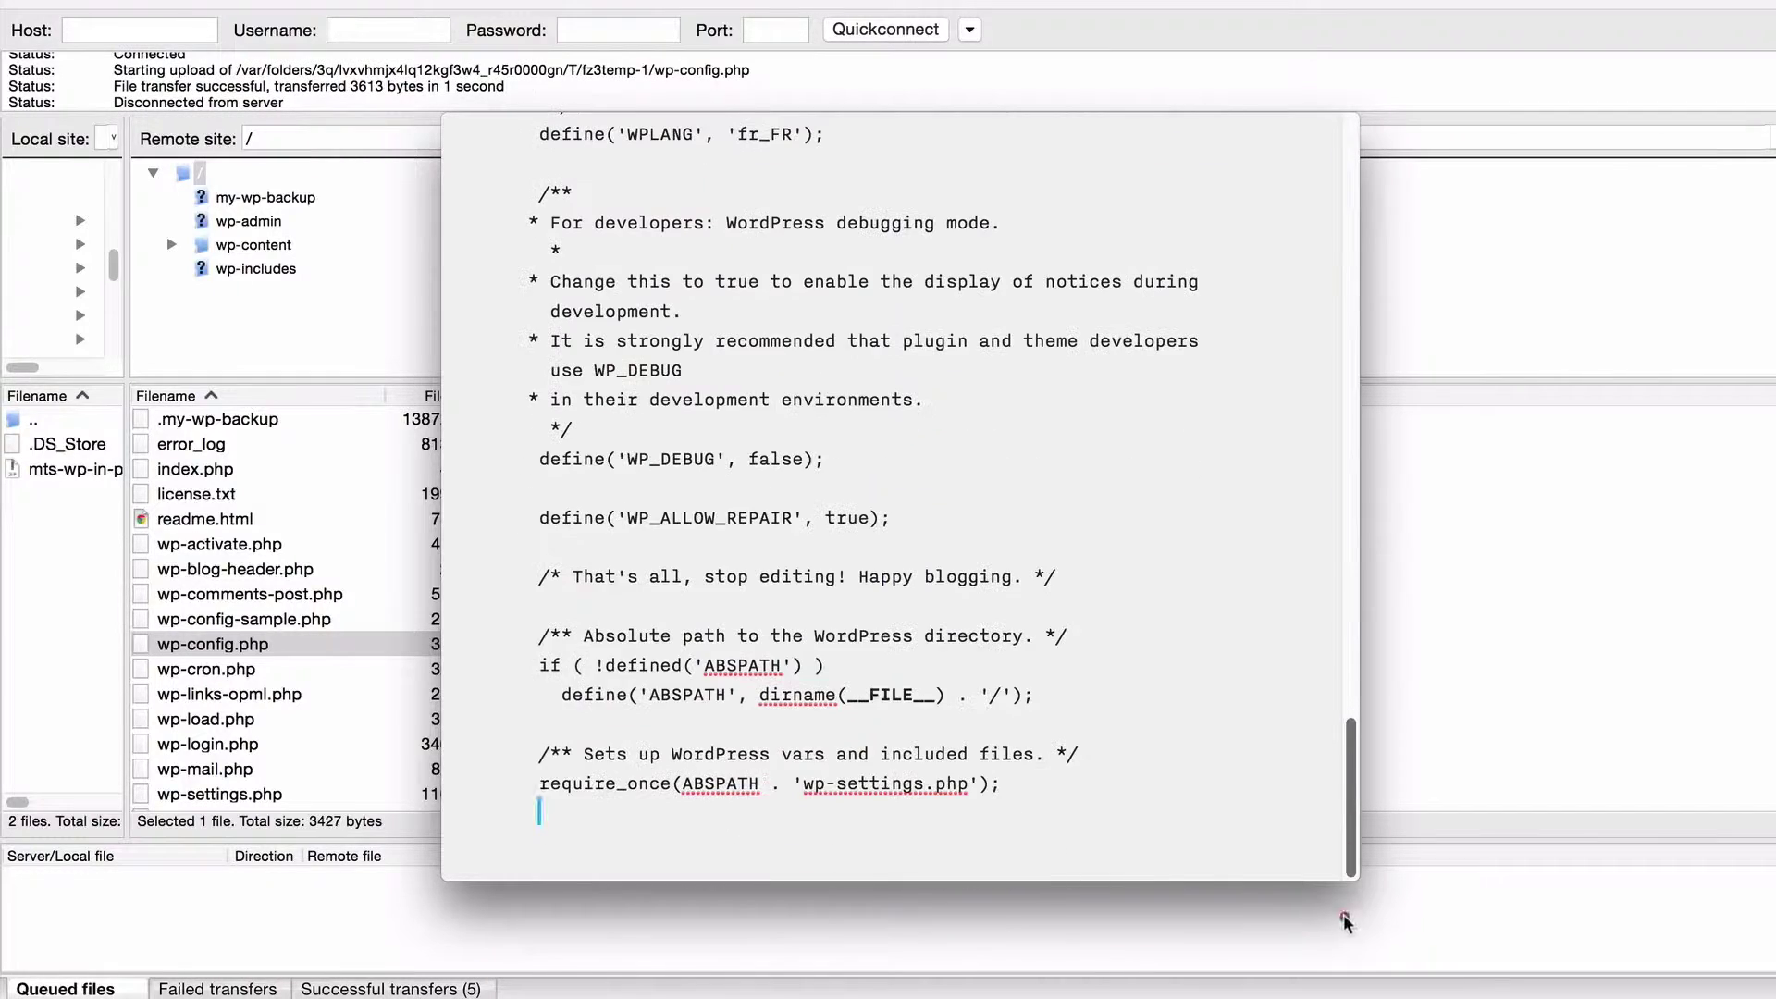
text(define(‘WP_POST_REVISIONS’, 3);)
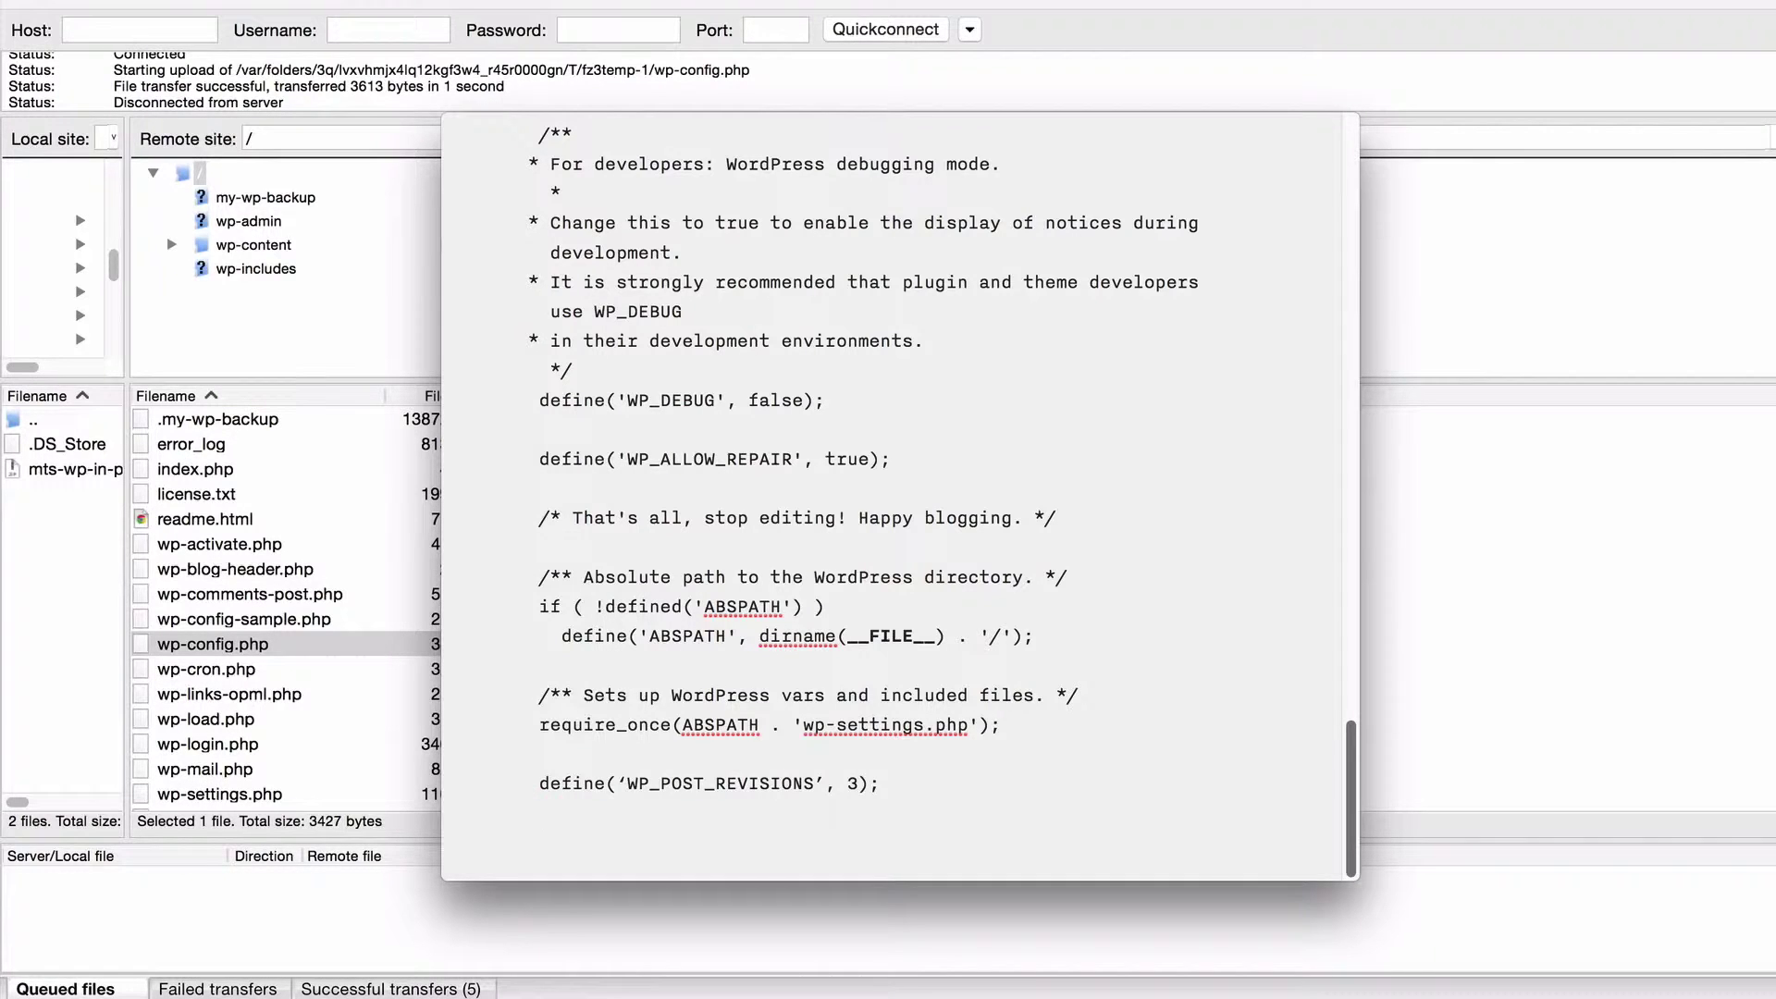
triple_click(526, 792)
Change the line to define('WP_POST_REVISIONS', false); and upload wp-config.php to the server
key(BackSpace)
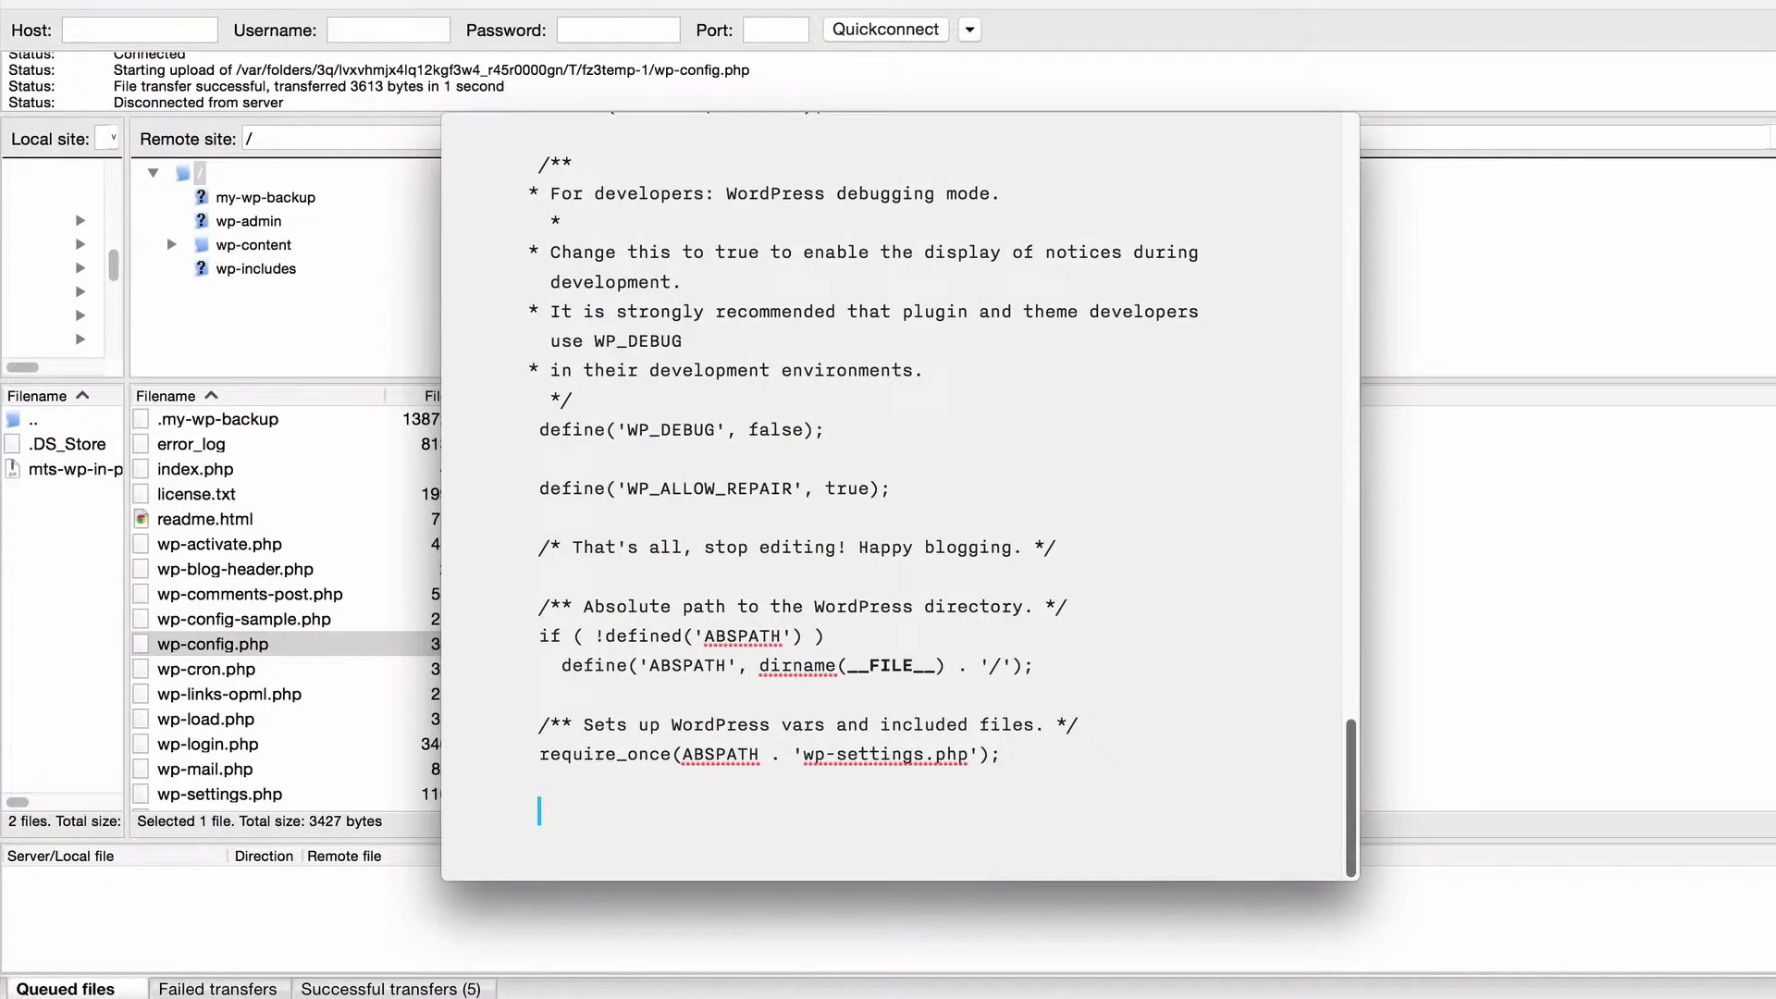
text(define(‘WP_POST_REVISIONS’, false);)
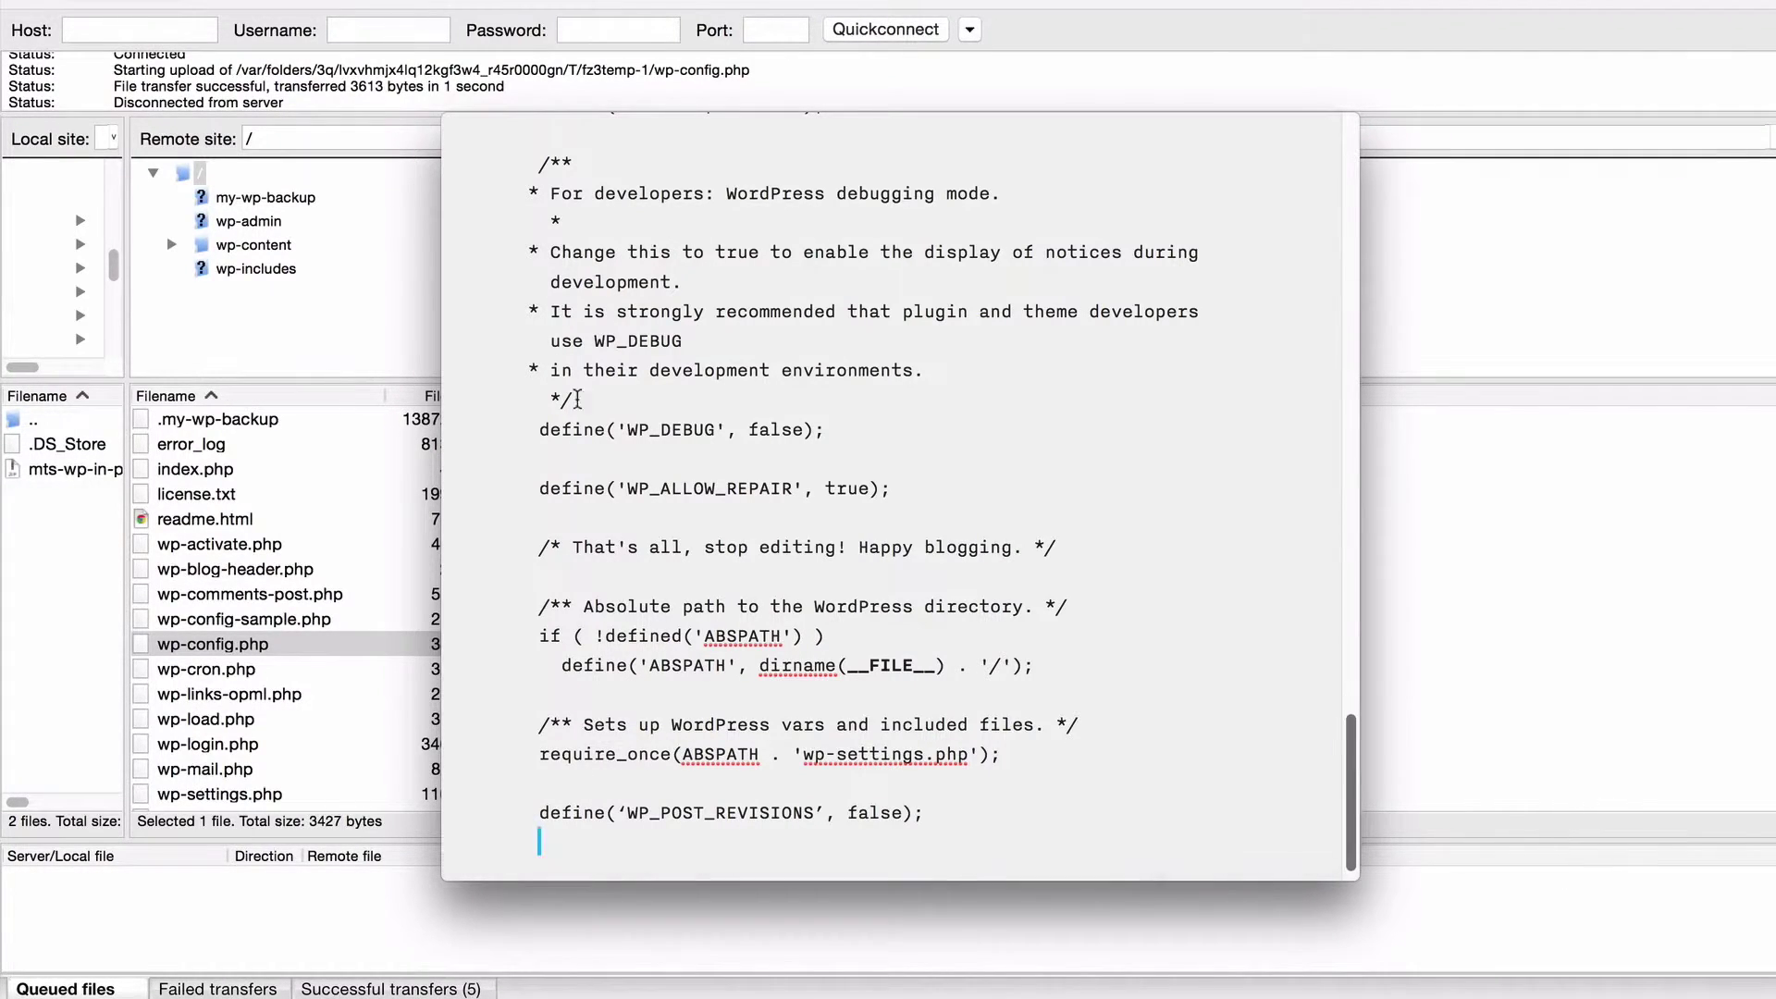
click(450, 129)
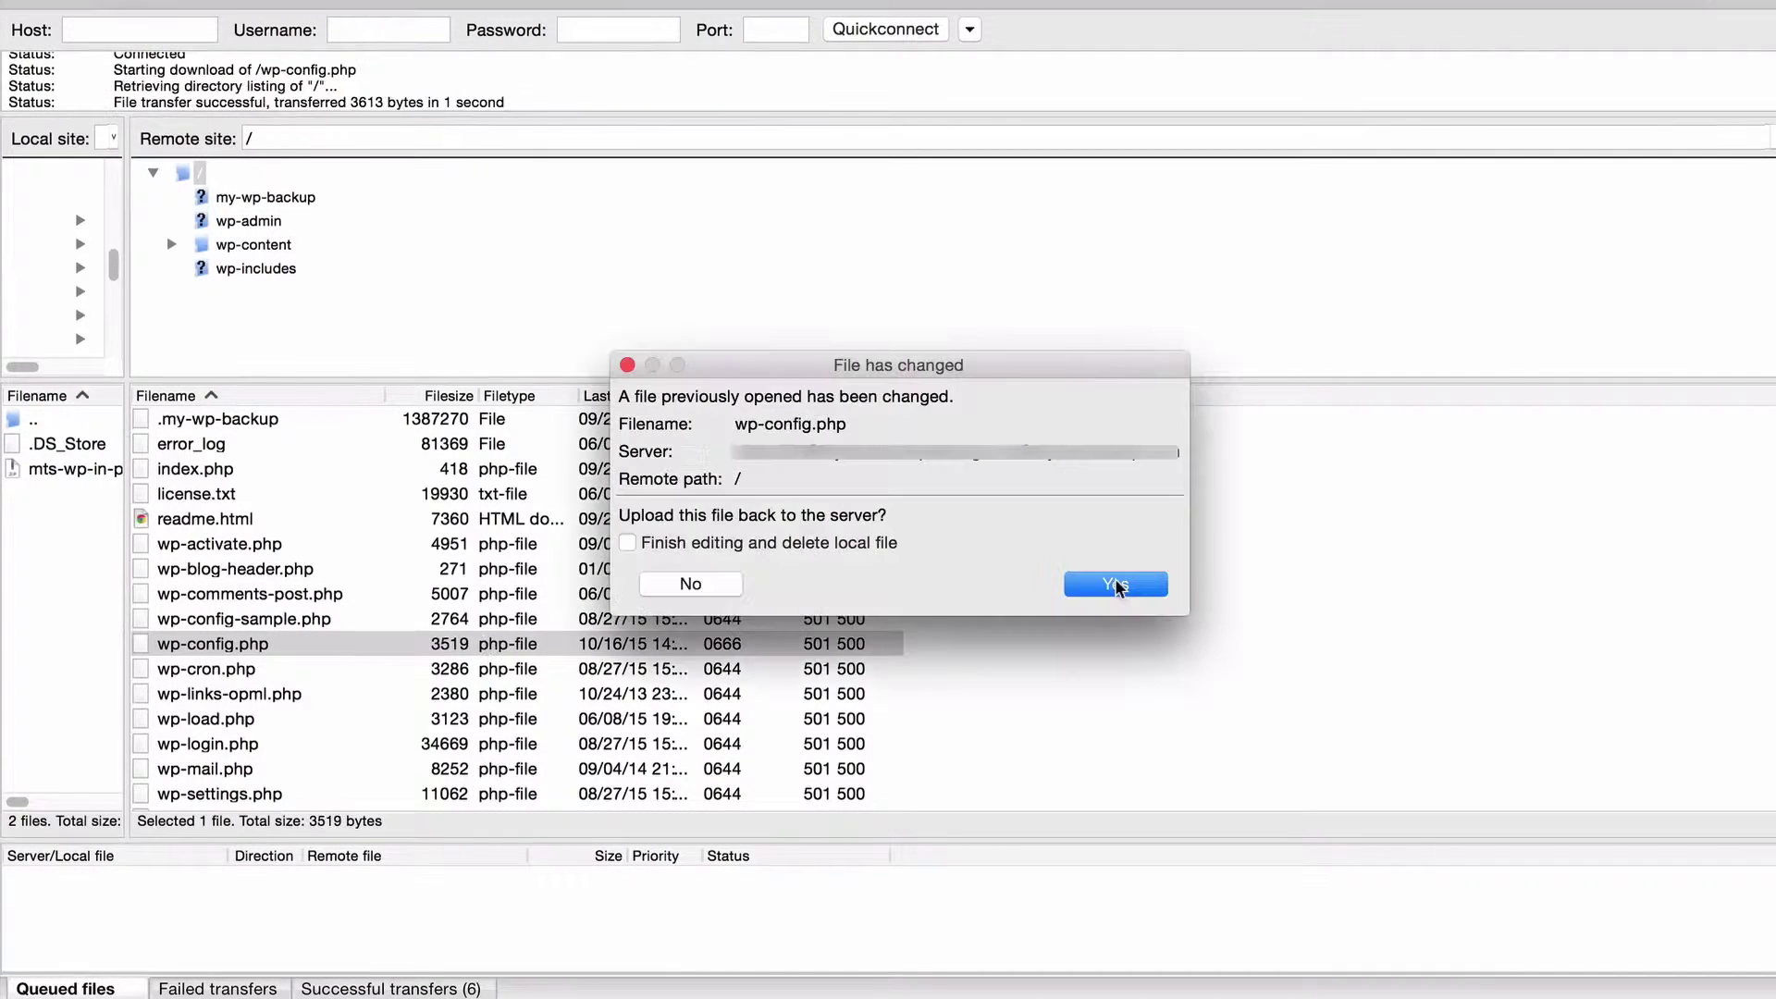
click(1123, 591)
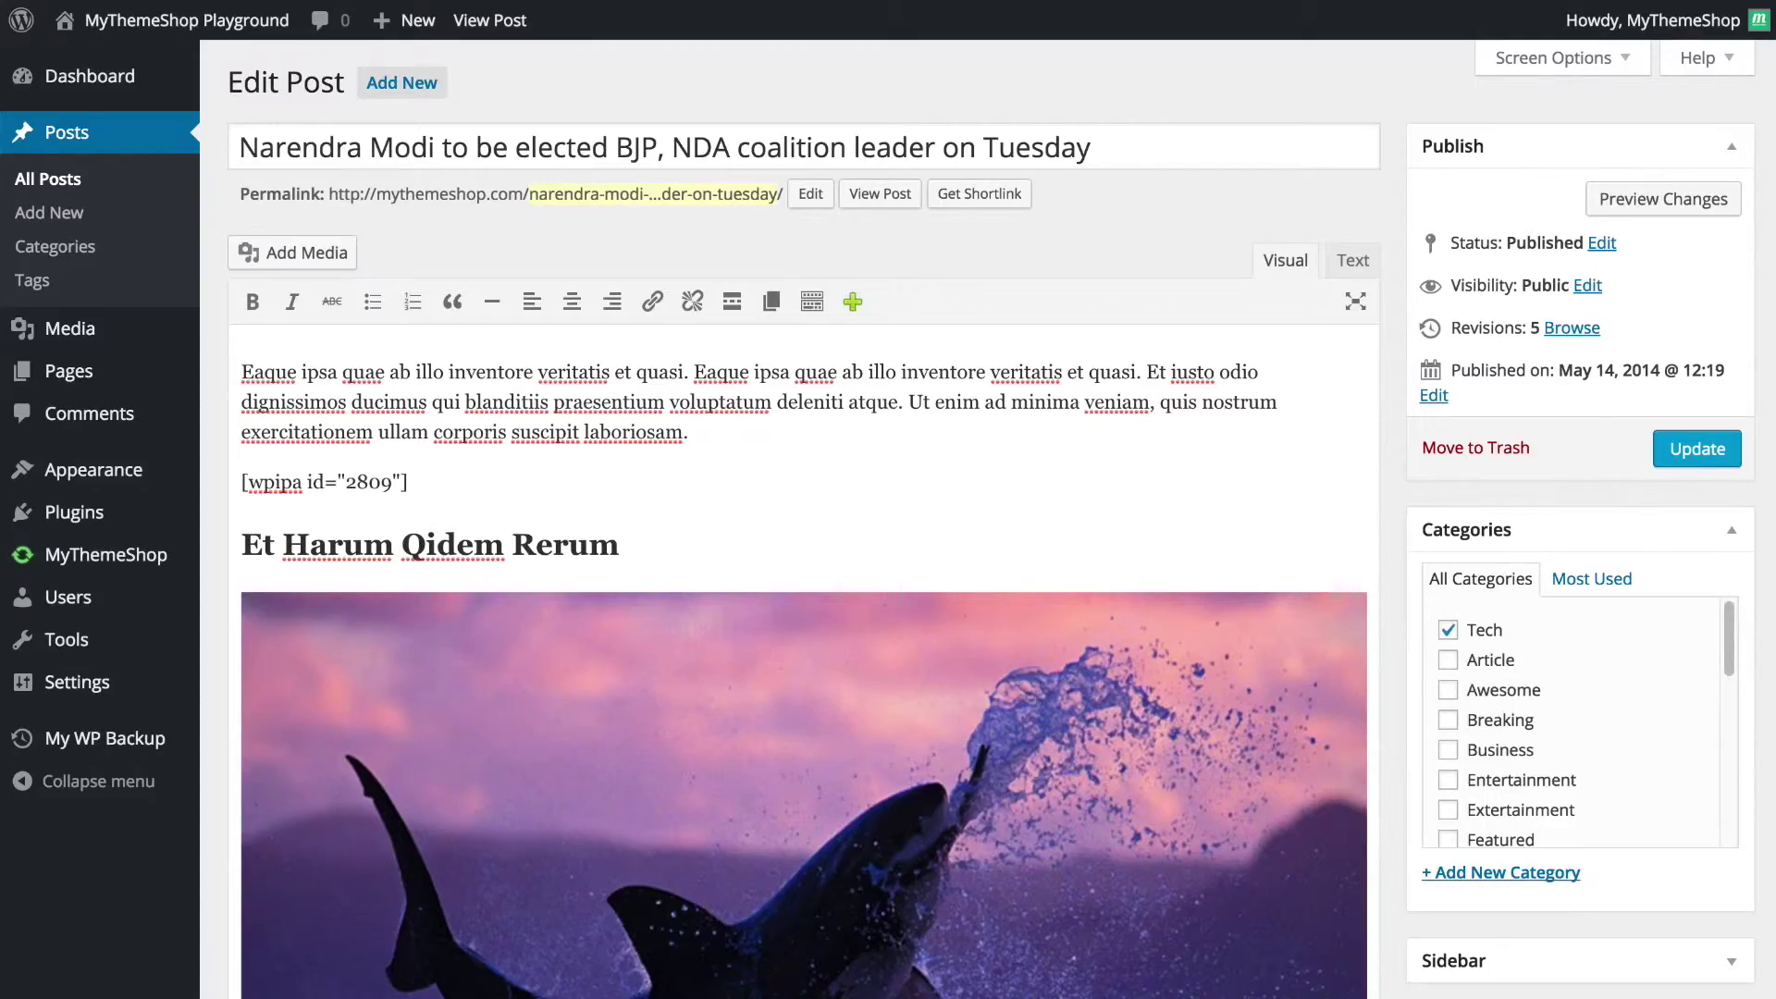
scroll(636, 695, down, 15)
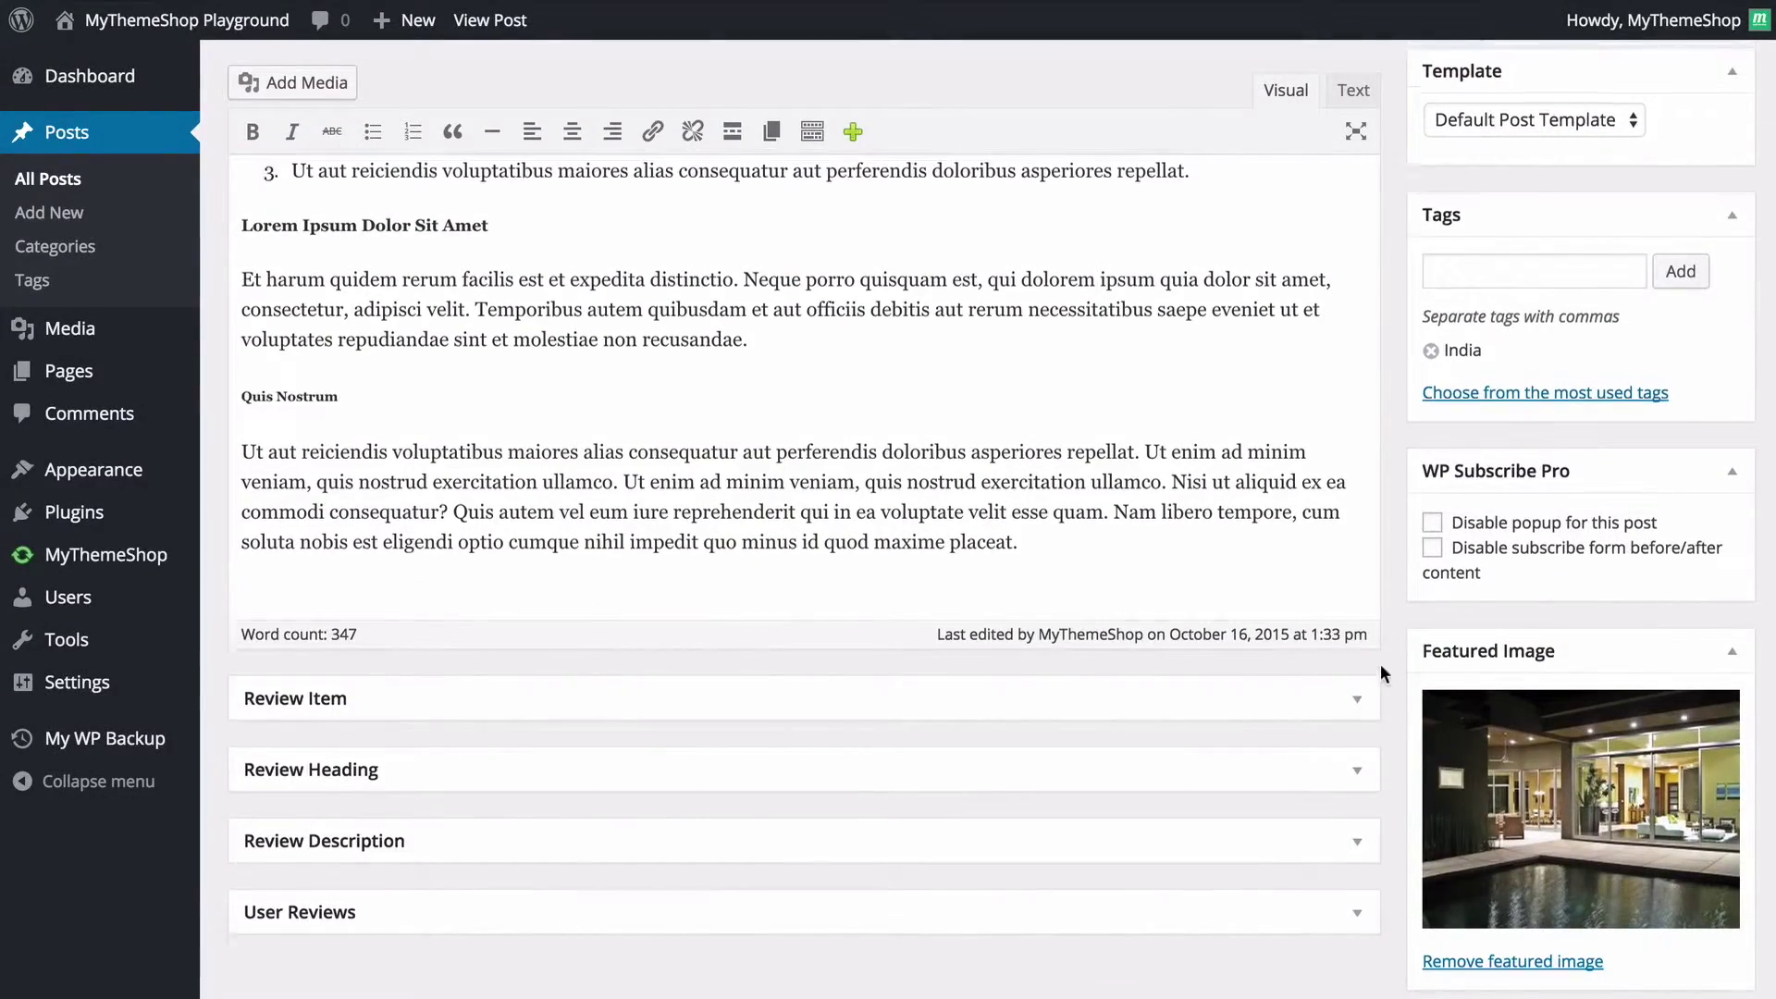
scroll(1379, 676, up, 15)
scroll(1380, 673, up, 3)
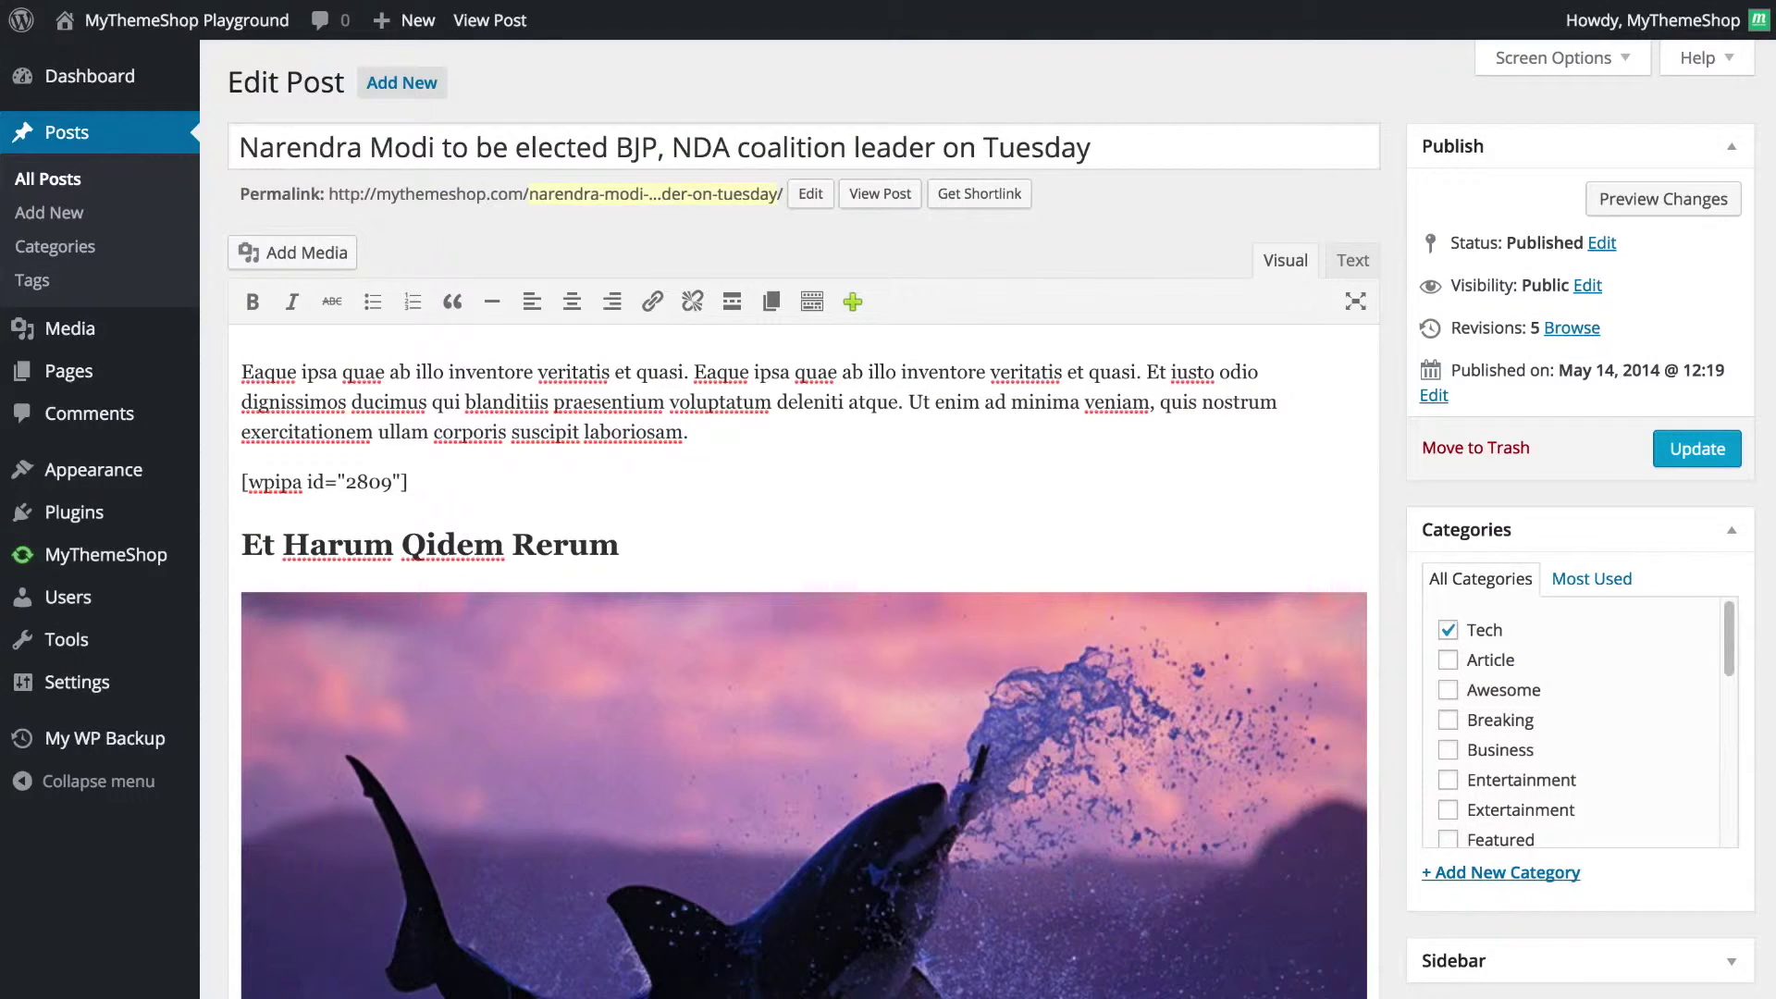